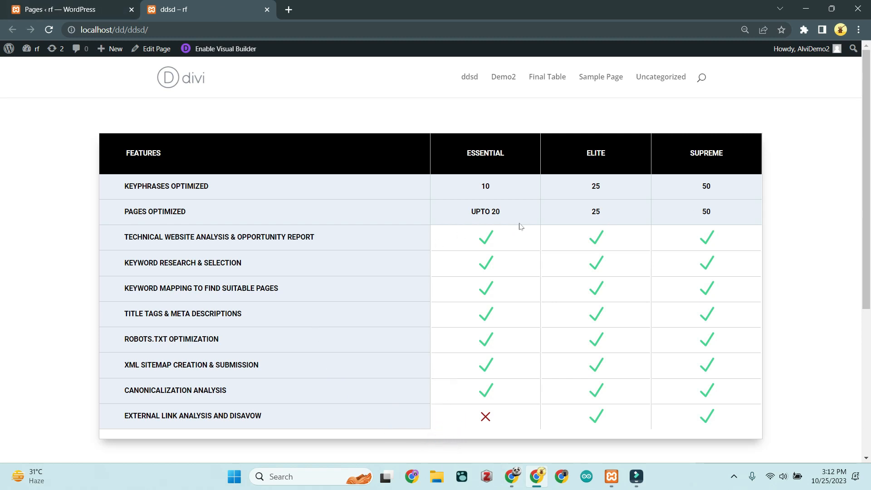
# Step: Leave the finished Essential/Elite/Supreme comparison page and return to the WordPress Pages list
pyautogui.click(63, 5)
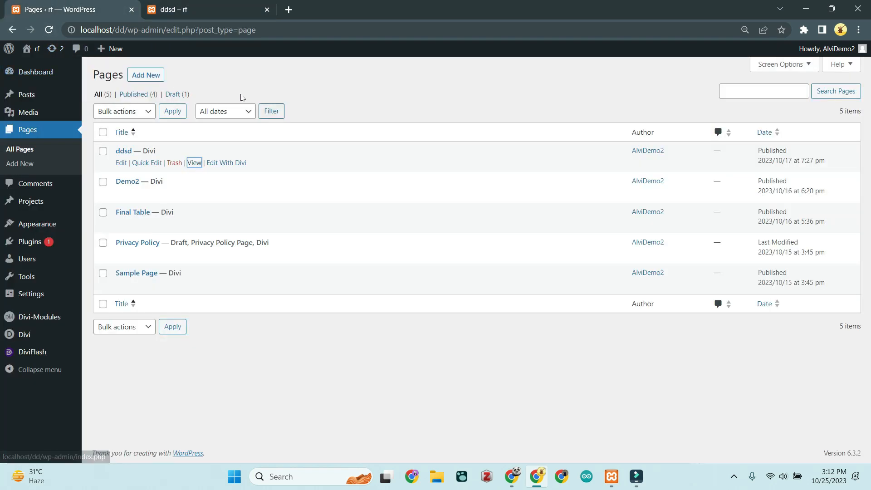
# Step: Open Add New in a new browser tab to start a blank page
pyautogui.rightClick(142, 77)
pyautogui.click(173, 83)
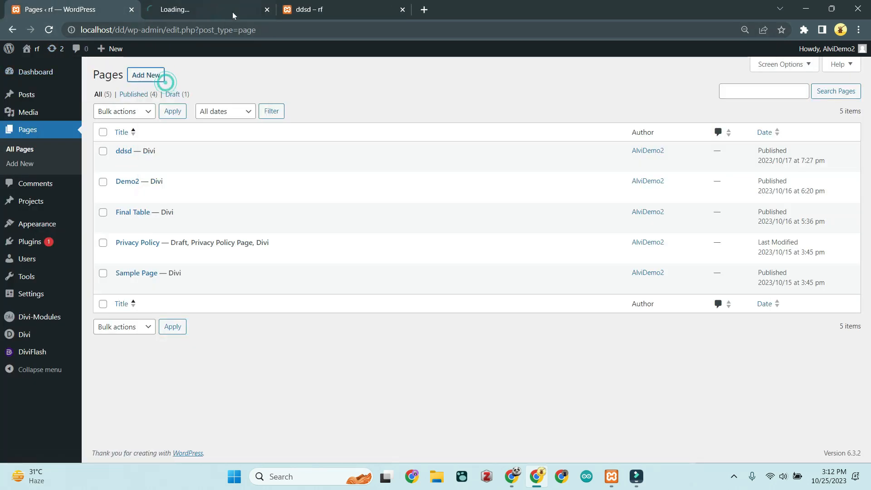
pyautogui.click(224, 2)
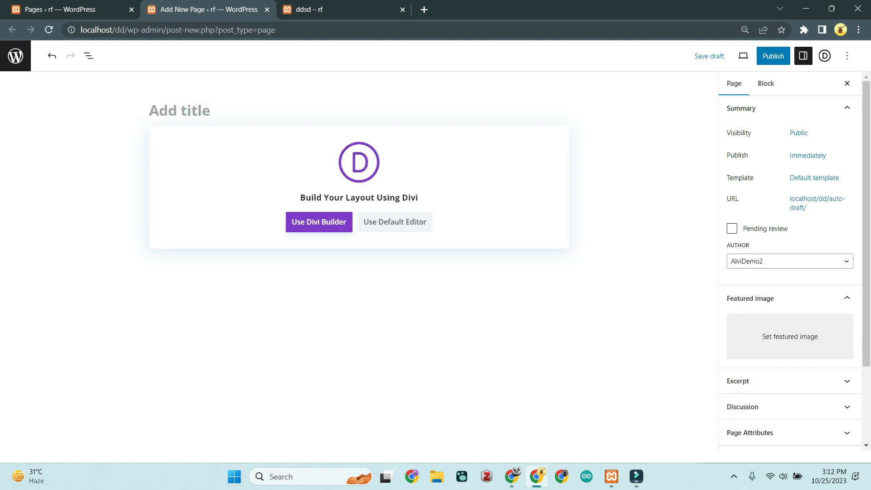
# Step: Title the new page 'Vertical Table' and choose to build it with Divi
pyautogui.write('Table')
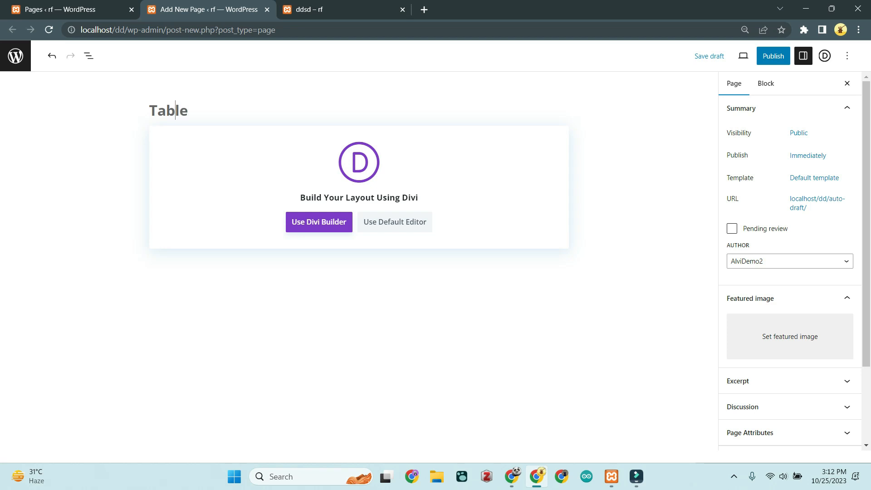
pyautogui.write('Hor')
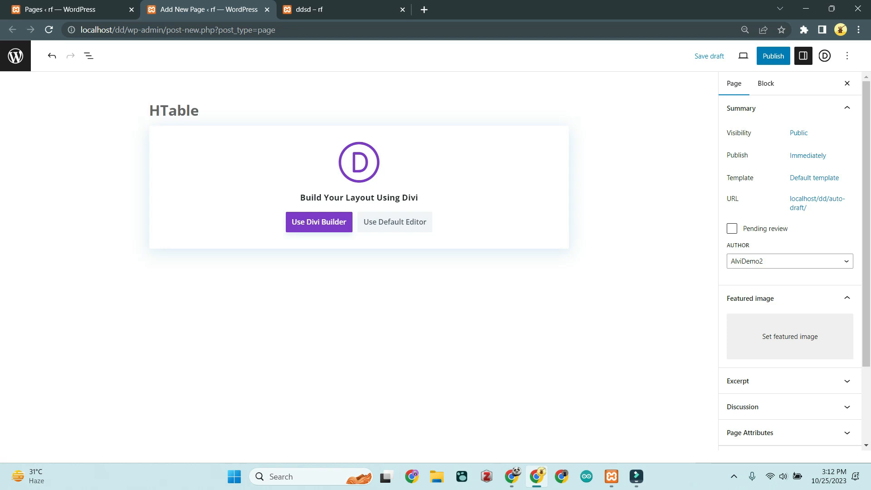
pyautogui.press('BackSpace')
pyautogui.press('BackSpace')
pyautogui.press('BackSpace')
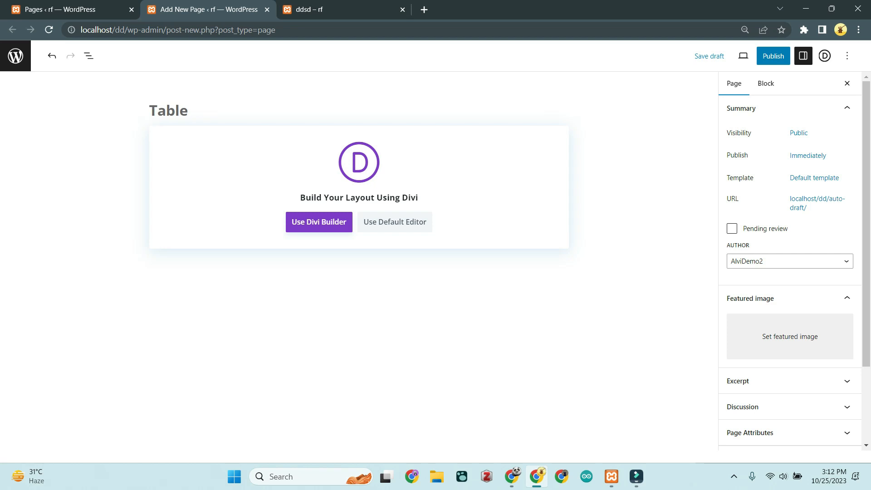
pyautogui.write('Verti')
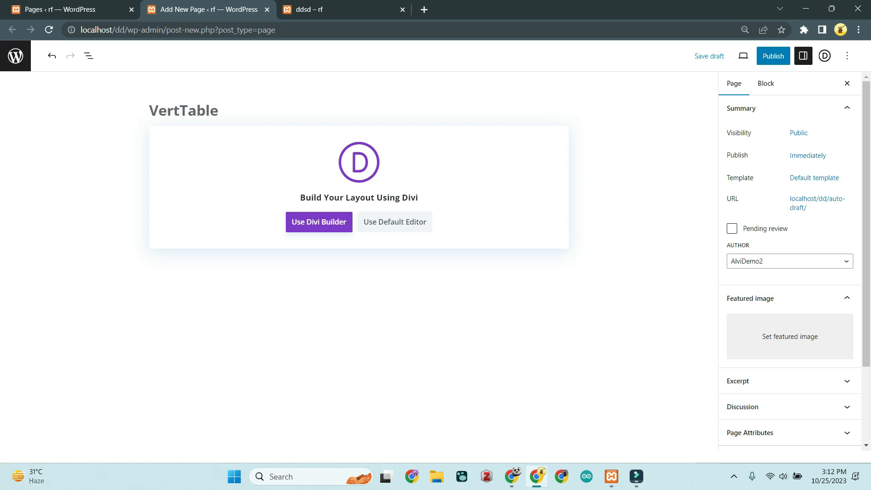
pyautogui.write('cal')
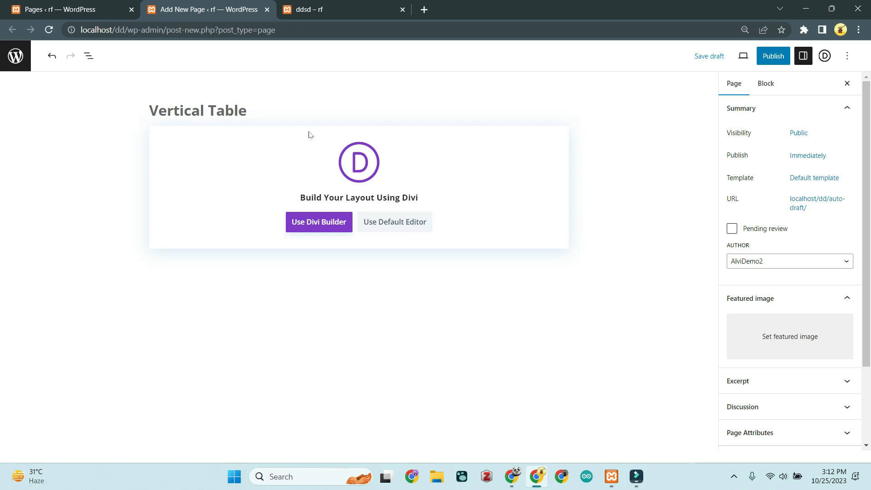
pyautogui.click(311, 221)
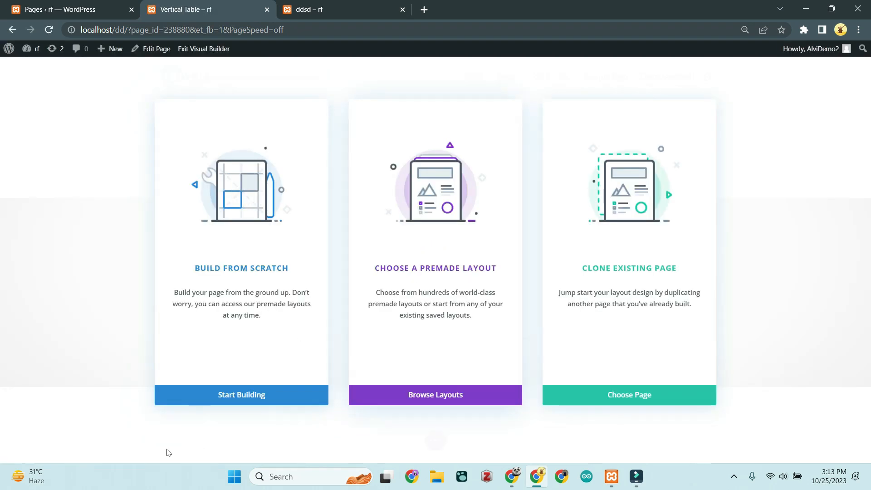
# Step: Cancel the reload prompt and start the page with Build From Scratch, leaving one empty section
pyautogui.press('F5')
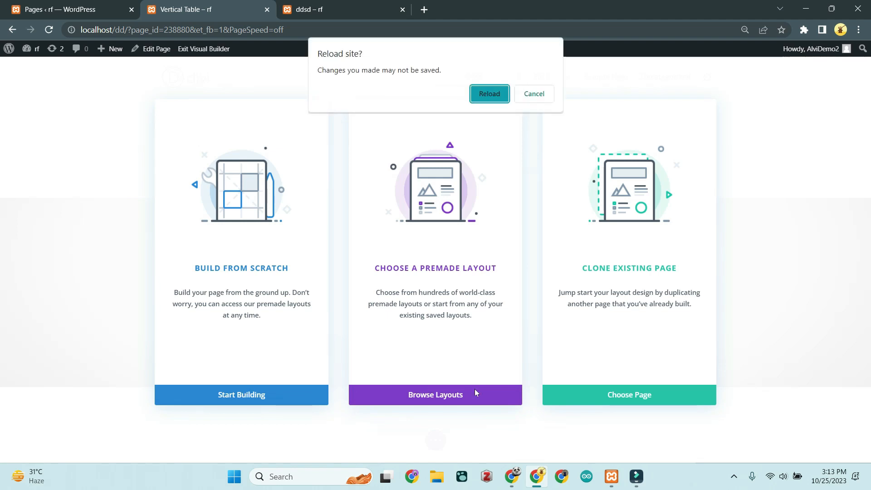
pyautogui.click(532, 93)
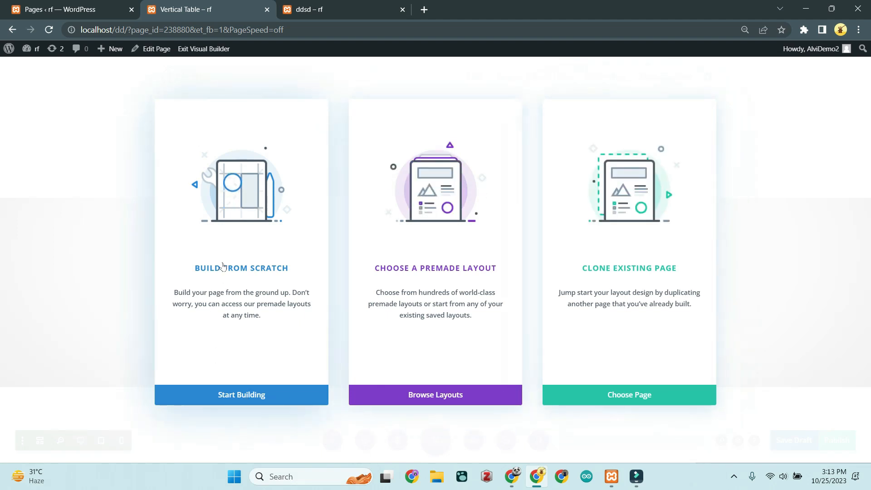
pyautogui.click(257, 292)
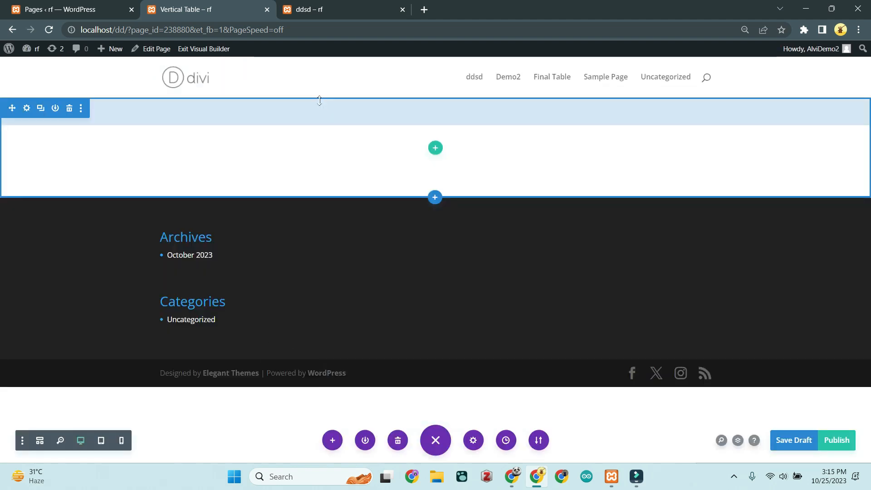
# Step: Insert a single-column row into the empty section without adding a module
pyautogui.click(435, 150)
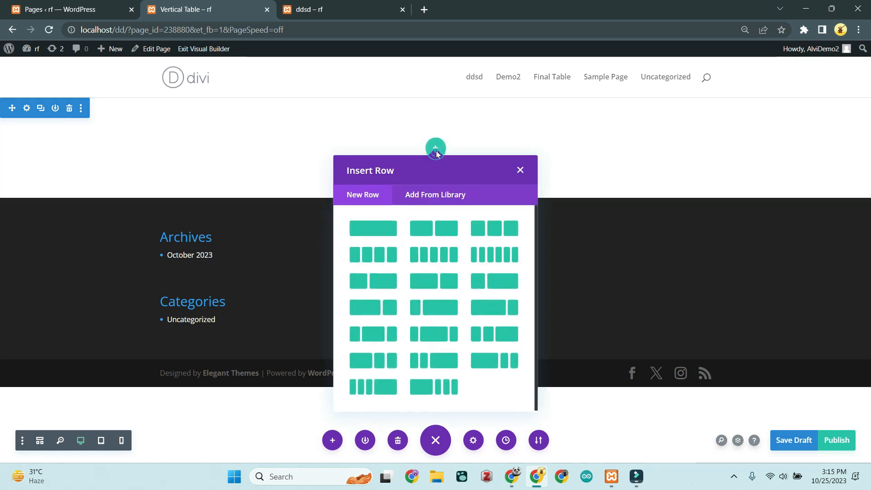
pyautogui.click(377, 229)
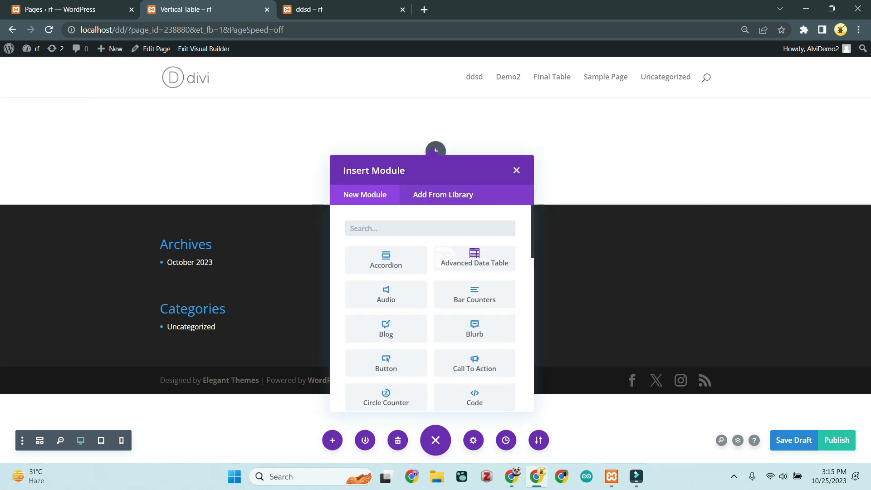
pyautogui.click(516, 172)
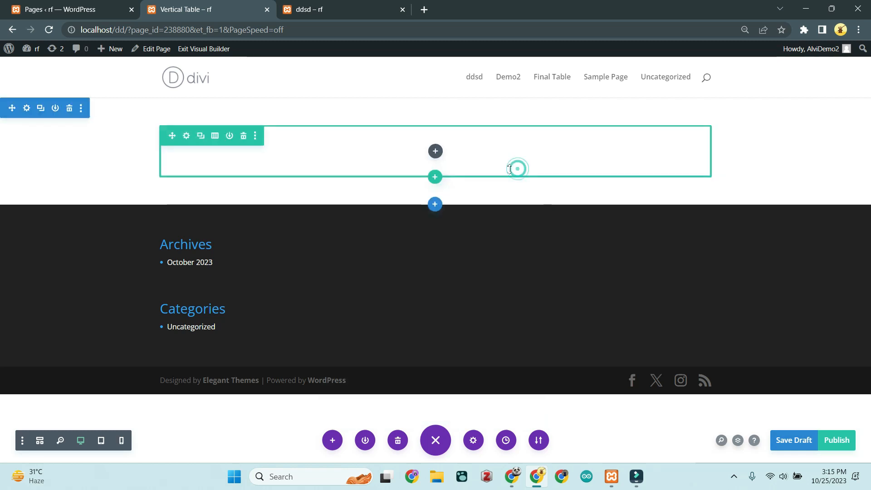
# Step: Change the row's column structure to four columns
pyautogui.click(185, 137)
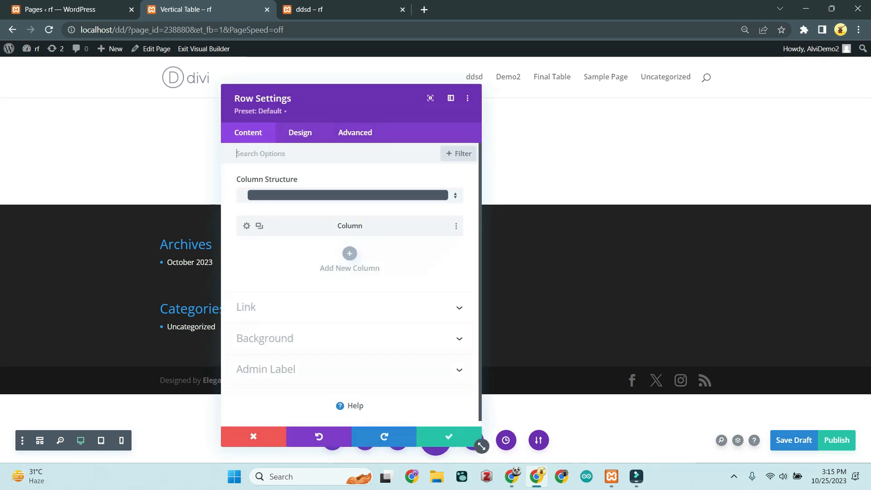
pyautogui.click(457, 196)
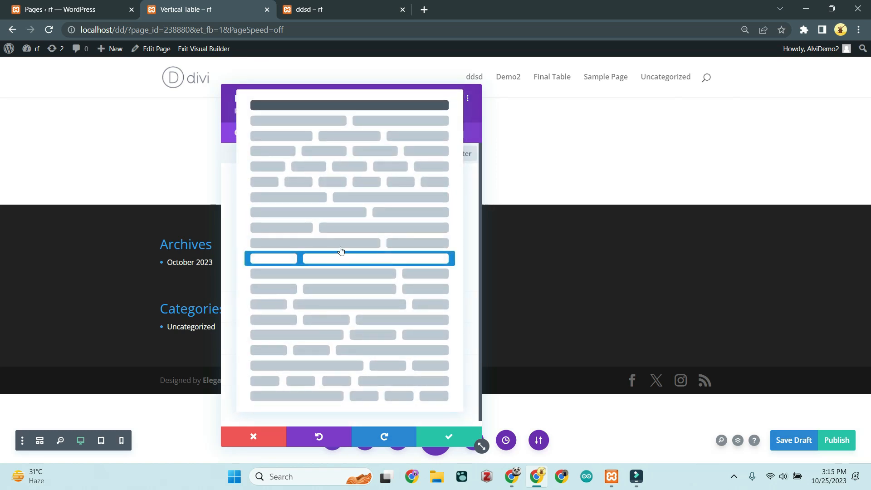
pyautogui.click(356, 166)
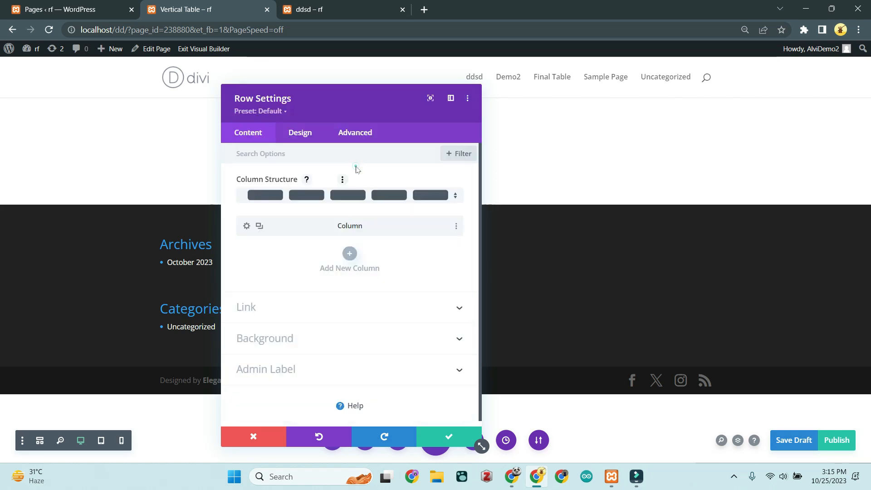
pyautogui.click(449, 200)
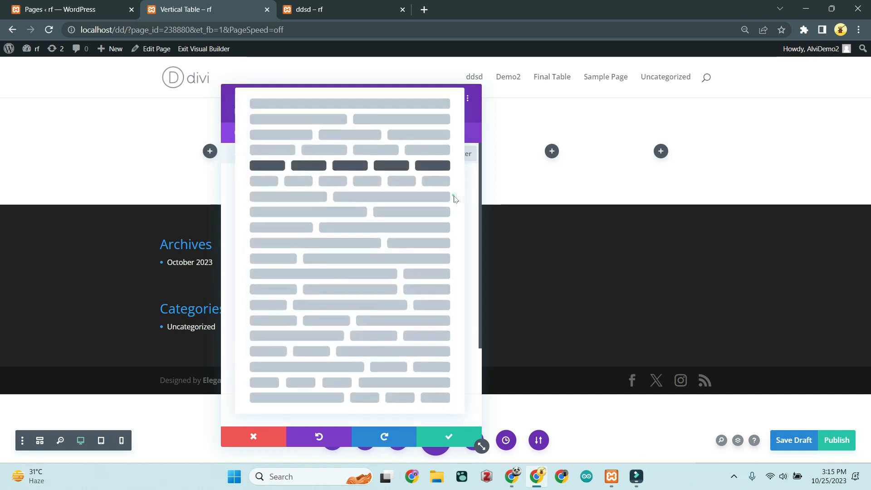
pyautogui.click(328, 149)
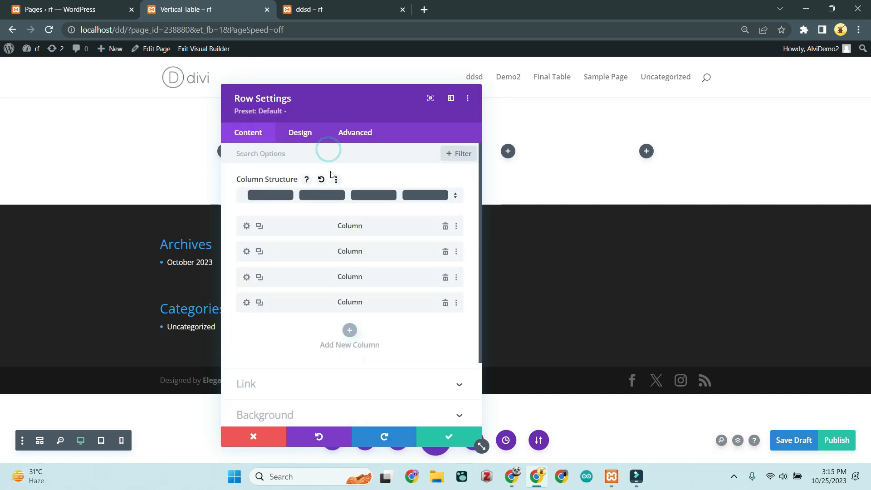
pyautogui.scroll(-2, 307, 339)
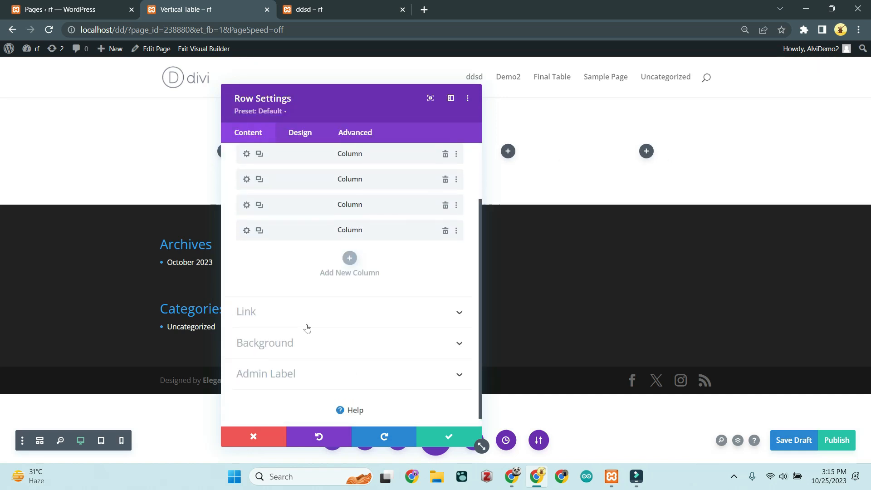
pyautogui.scroll(3, 305, 326)
pyautogui.click(299, 132)
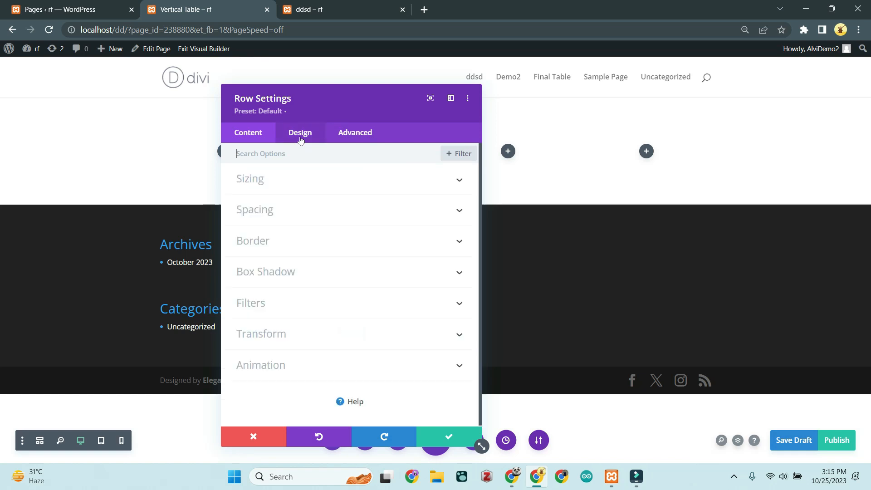
# Step: Set the row's gutter width to 1, equalize column heights, and use width 100% and max width 1300
pyautogui.click(338, 190)
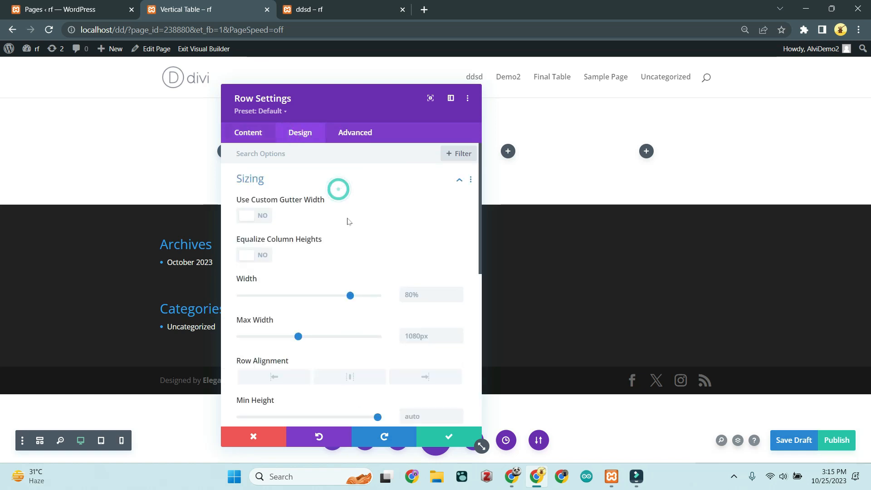
pyautogui.click(265, 215)
pyautogui.click(426, 255)
pyautogui.write('1')
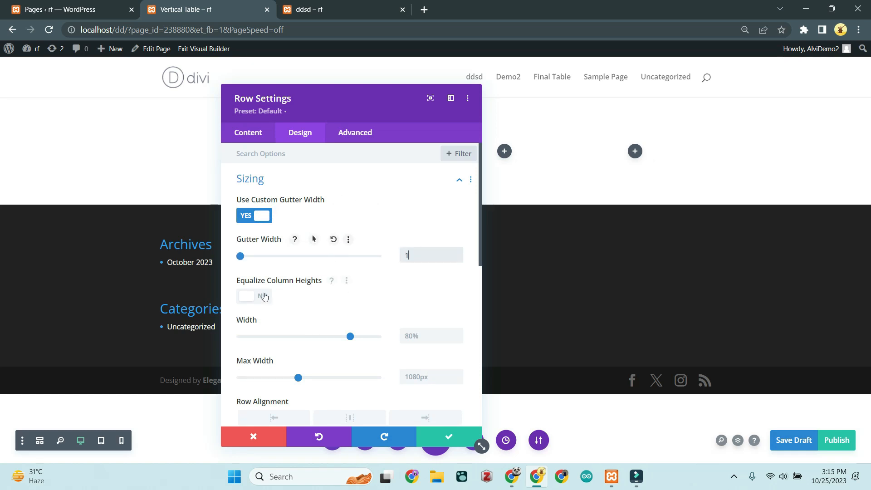
pyautogui.click(262, 296)
pyautogui.click(427, 336)
pyautogui.write('100%')
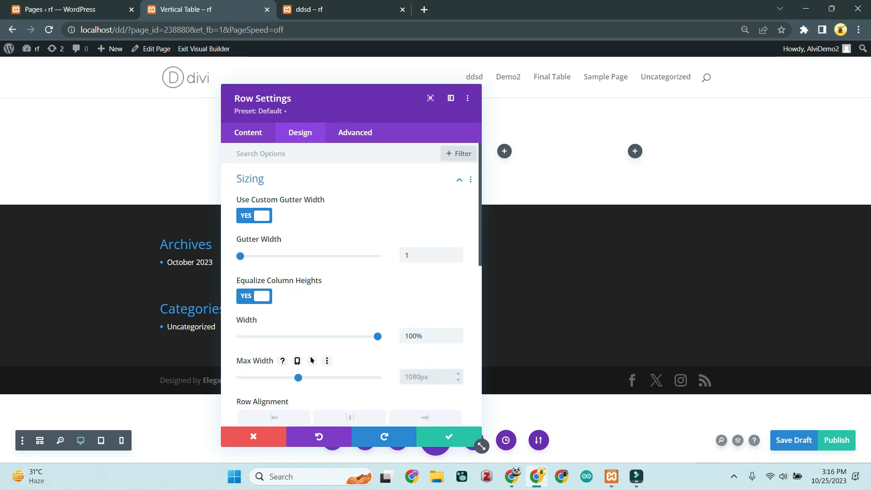
pyautogui.write('1')
pyautogui.write('3')
pyautogui.write('0')
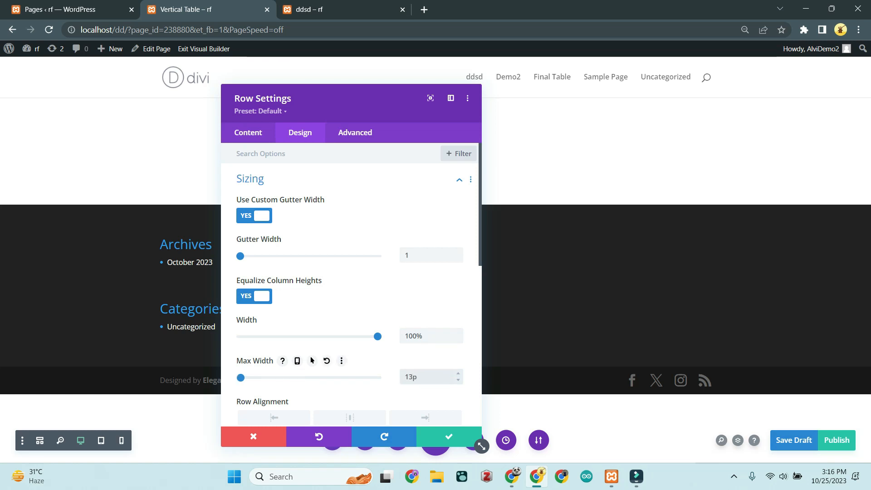
pyautogui.write('0')
# Step: Center the row alignment and limit the row's max height to 600
pyautogui.scroll(-1, 312, 361)
pyautogui.scroll(-1, 311, 354)
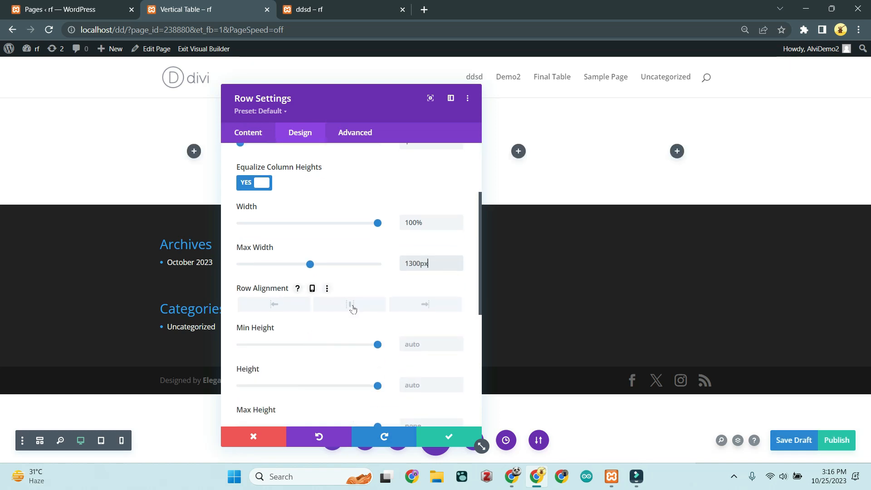
pyautogui.click(353, 309)
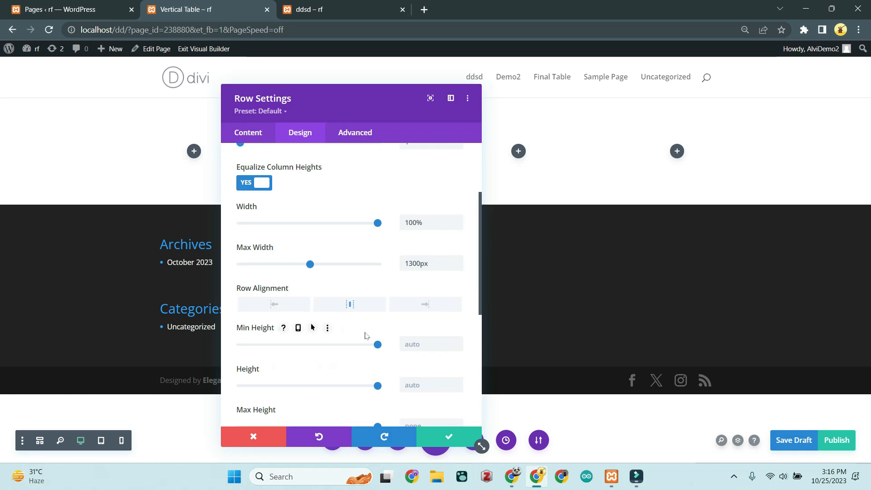
pyautogui.scroll(-1, 394, 358)
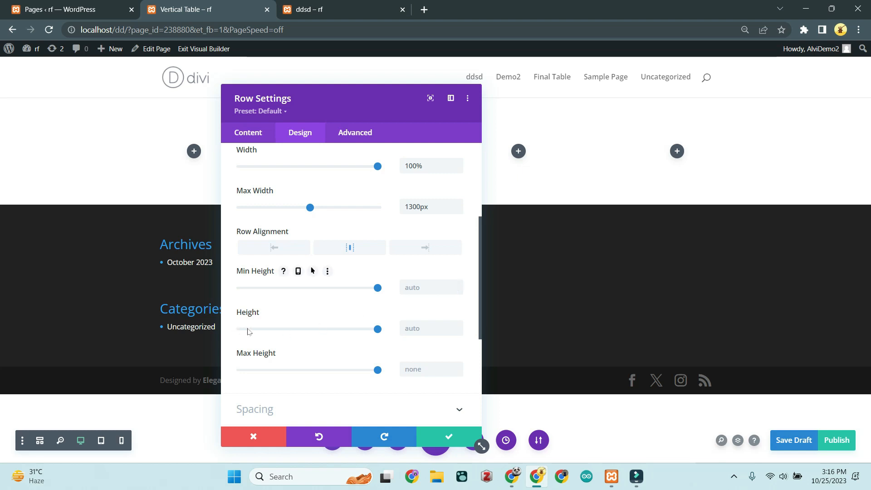
pyautogui.click(418, 367)
pyautogui.write('6')
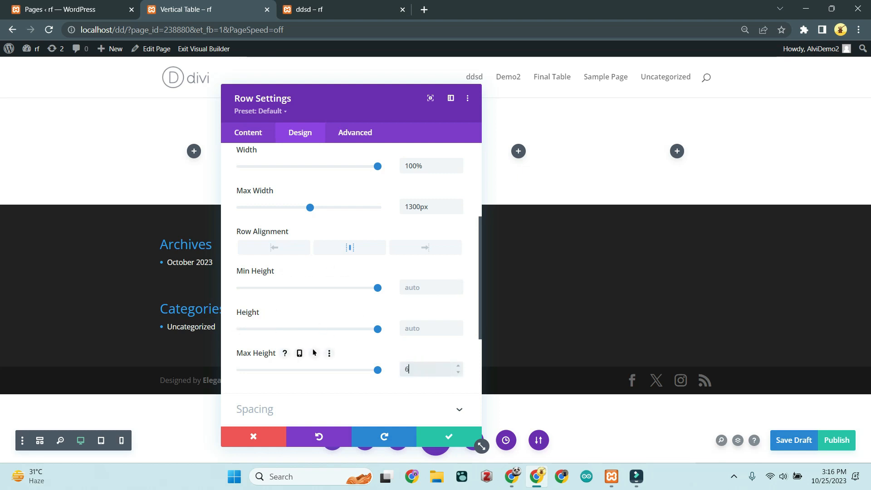
pyautogui.write('00')
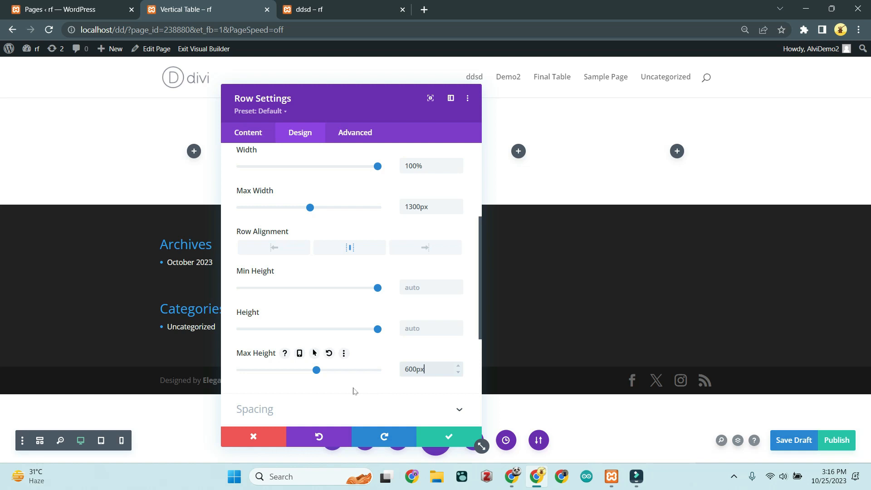
pyautogui.scroll(-3, 356, 372)
pyautogui.click(349, 244)
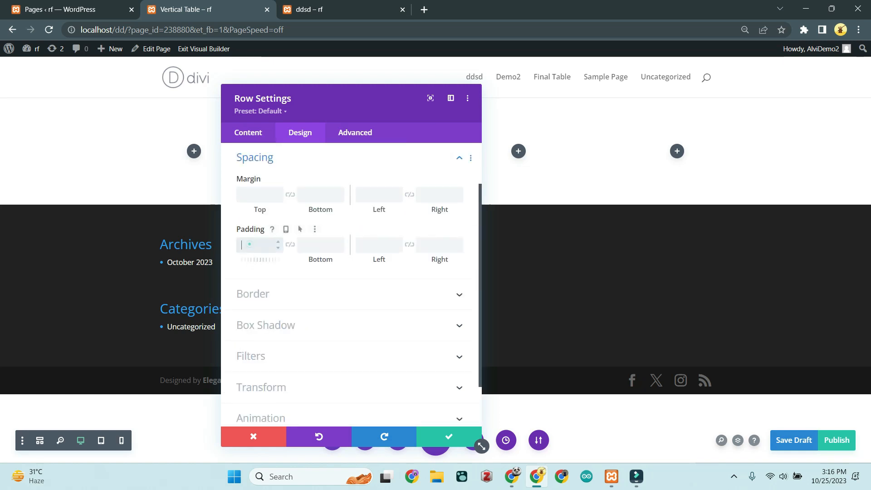
# Step: Set the row's top and bottom padding to 0
pyautogui.moveTo(291, 110); pyautogui.dragTo(542, 115)
pyautogui.click(459, 257)
pyautogui.write('0')
pyautogui.click(515, 257)
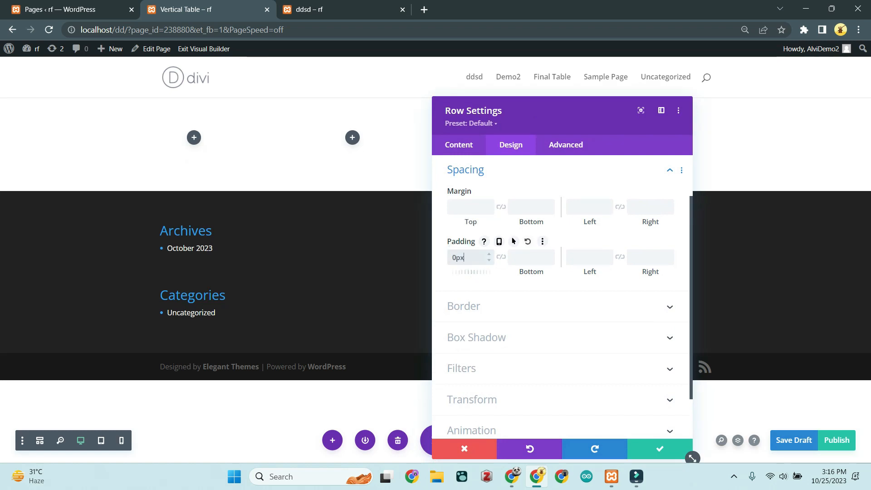
pyautogui.write('0')
pyautogui.click(501, 317)
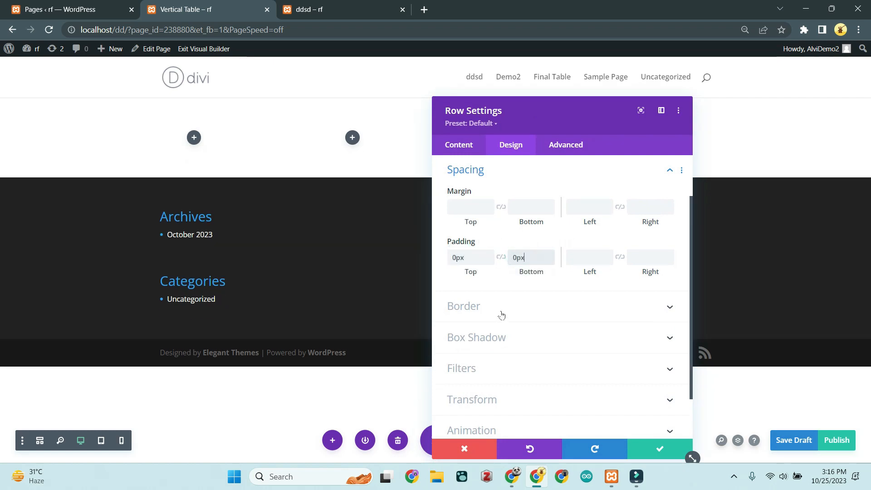
# Step: Give the row a 1px #cccccc right border and save the row settings
pyautogui.click(524, 310)
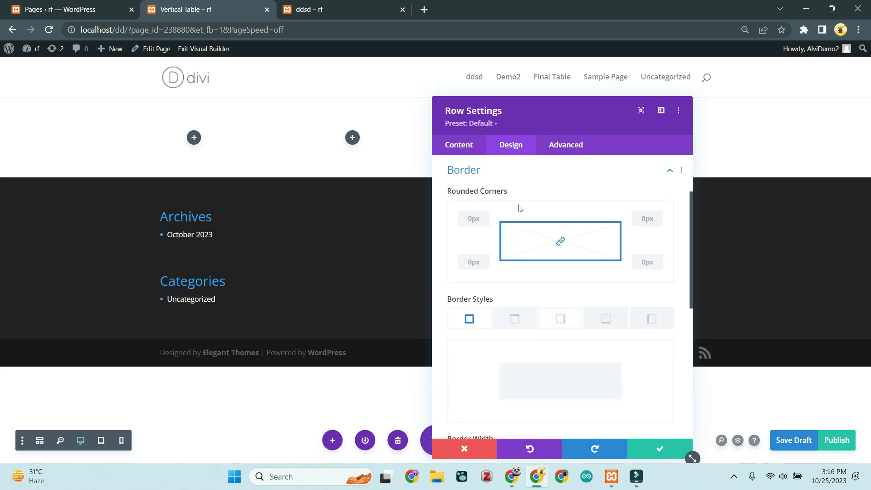
pyautogui.click(567, 320)
pyautogui.scroll(-4, 565, 361)
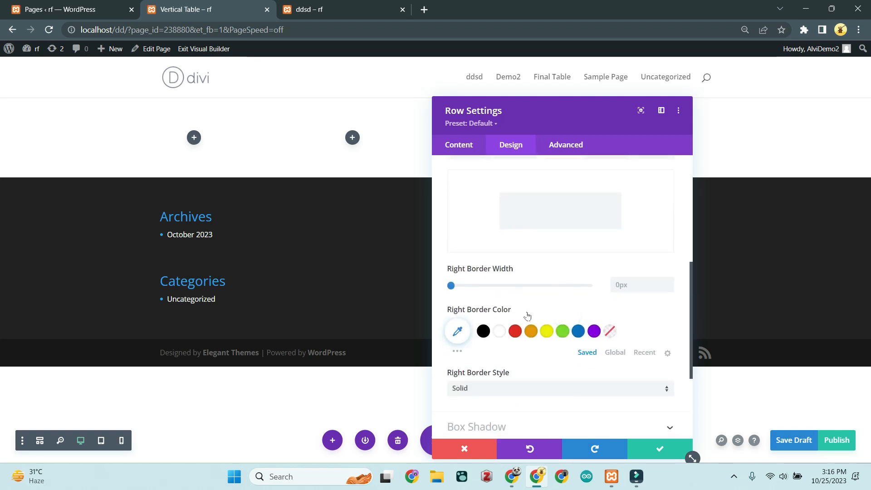
pyautogui.click(624, 284)
pyautogui.write('1px')
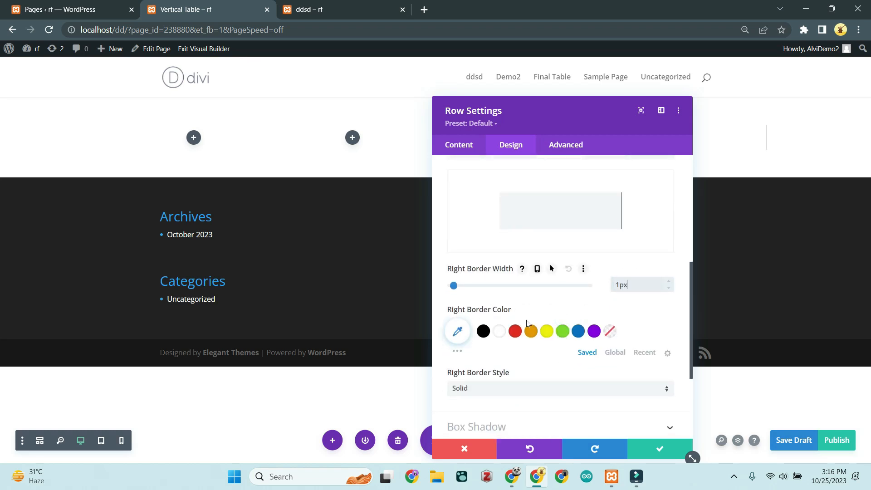
pyautogui.click(457, 331)
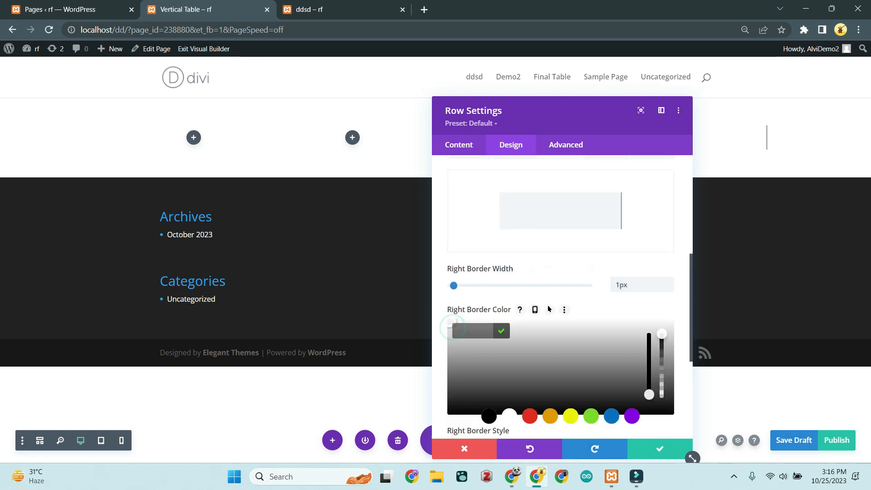
pyautogui.write('#cccccc')
pyautogui.click(657, 445)
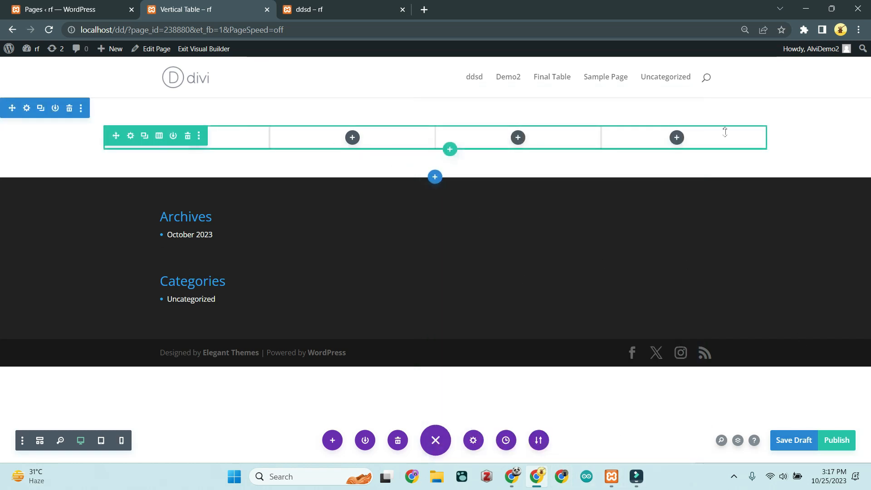
# Step: Paste overflow-y/overflow-x: scroll !important and scroll-behavior: smooth into the row's Main Element CSS and save
pyautogui.click(130, 136)
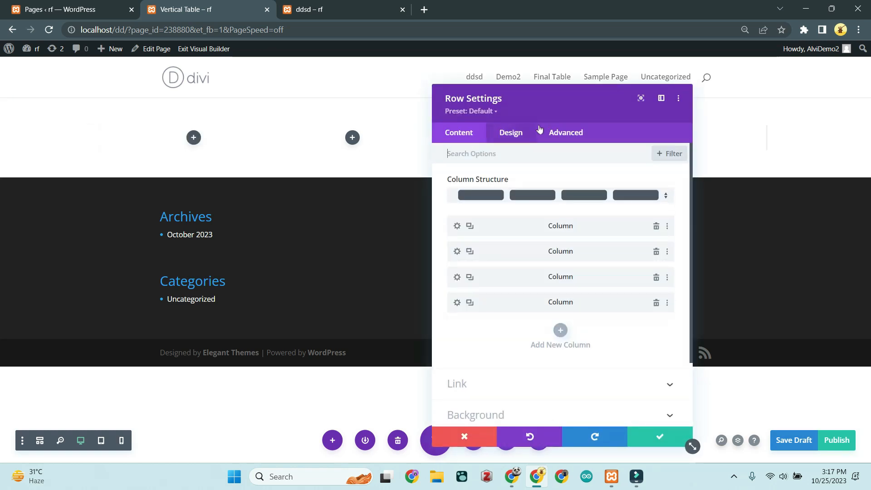
pyautogui.click(562, 132)
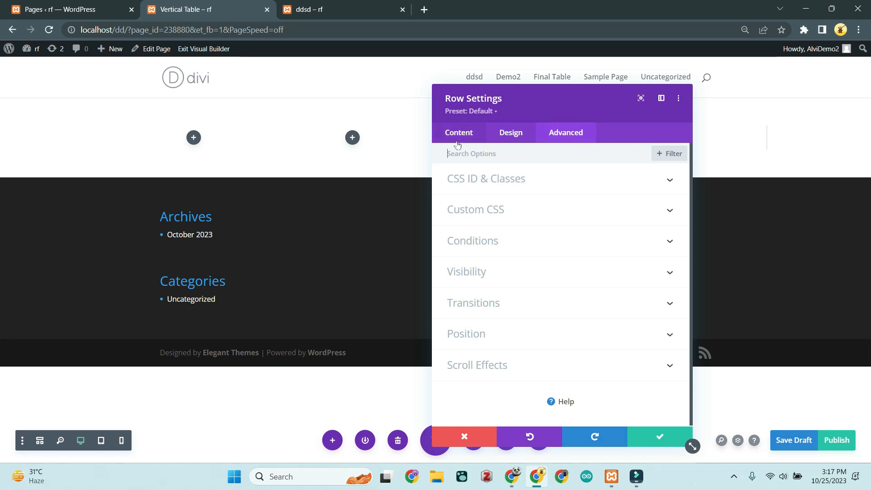
pyautogui.click(505, 209)
pyautogui.click(517, 205)
pyautogui.click(502, 302)
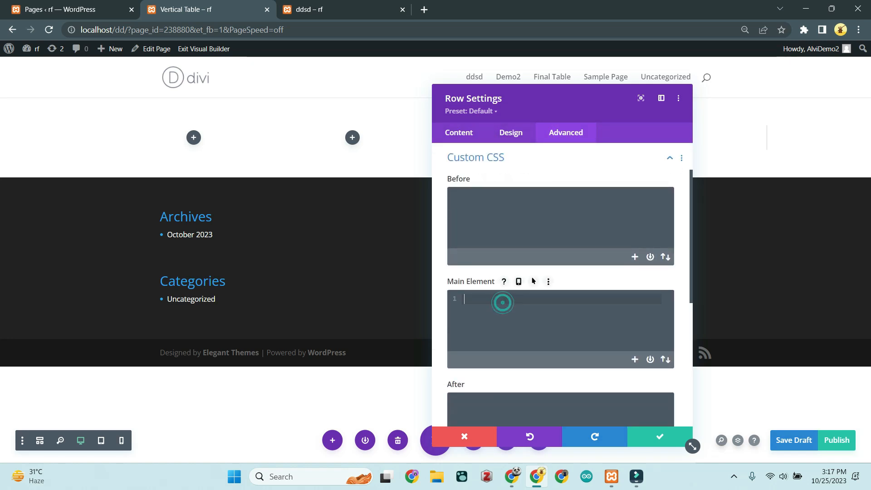
pyautogui.write('overflow-y: scroll !important; overflow-x: scroll !important; scroll-behavior: smooth;')
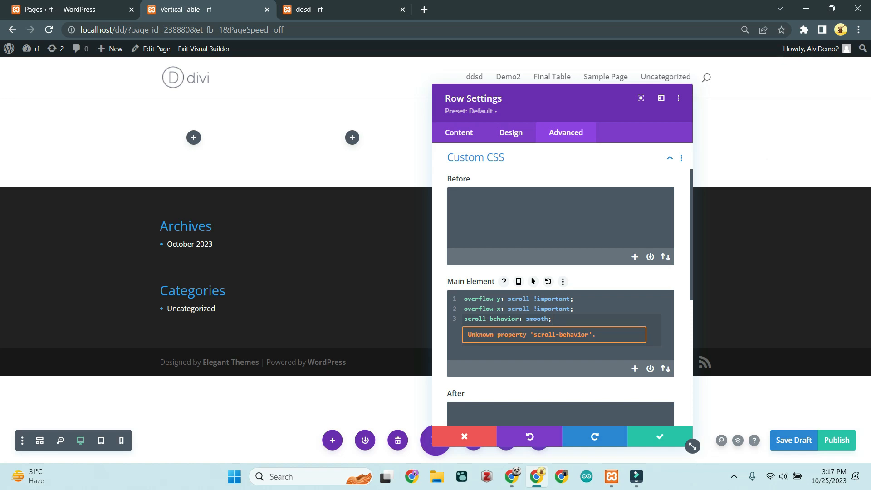
pyautogui.click(668, 440)
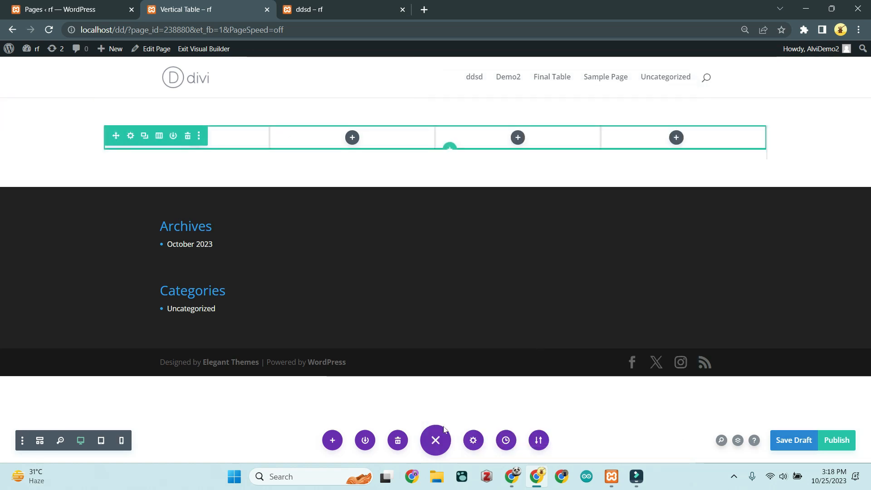
# Step: Add height: 100% to the first column's Main Element custom CSS through the Layers panel
pyautogui.click(738, 441)
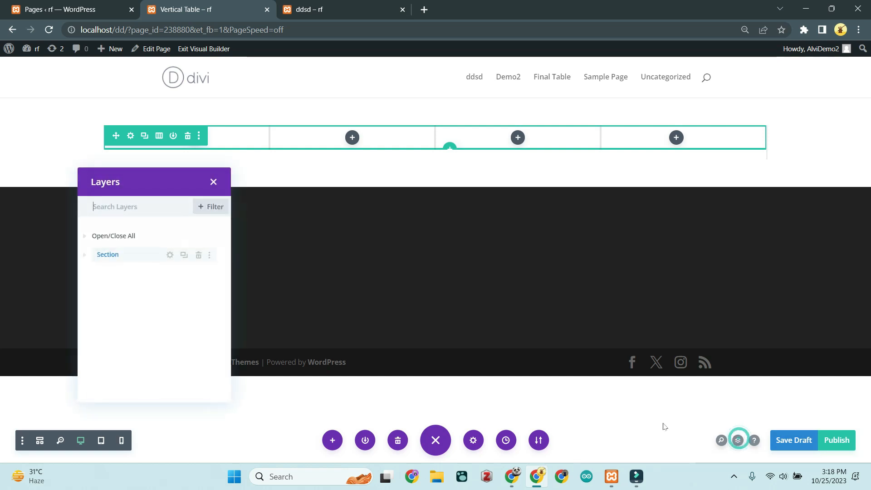
pyautogui.click(85, 257)
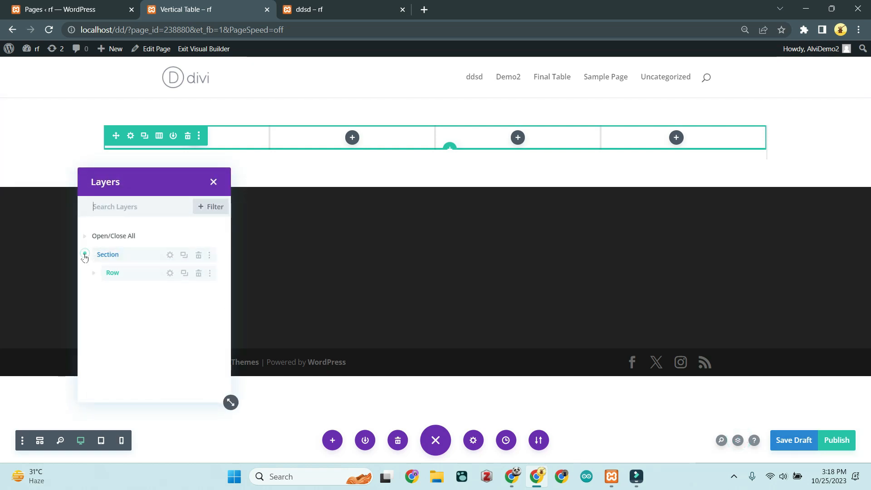
pyautogui.click(93, 274)
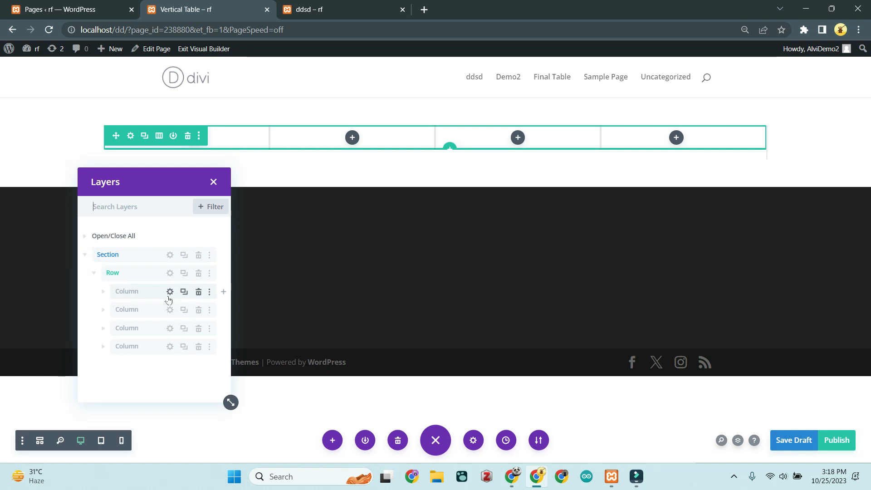
pyautogui.click(170, 292)
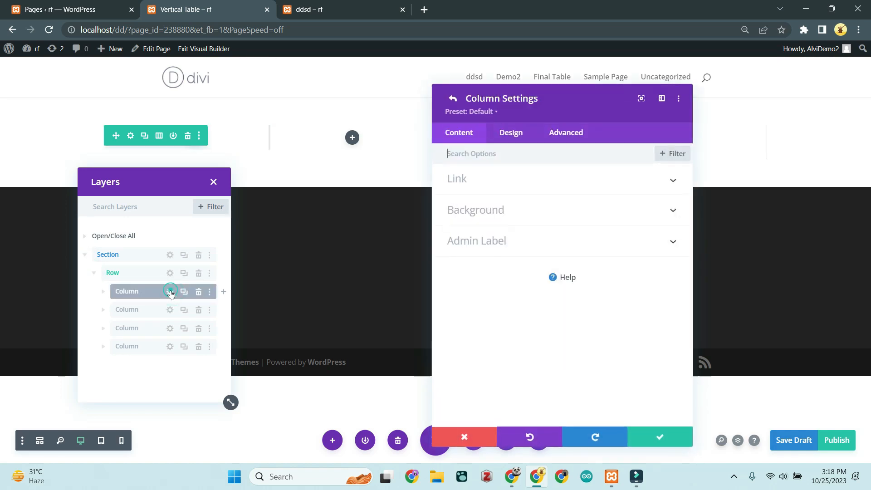
pyautogui.click(552, 134)
pyautogui.click(532, 212)
pyautogui.click(501, 306)
pyautogui.write('height: 100%;')
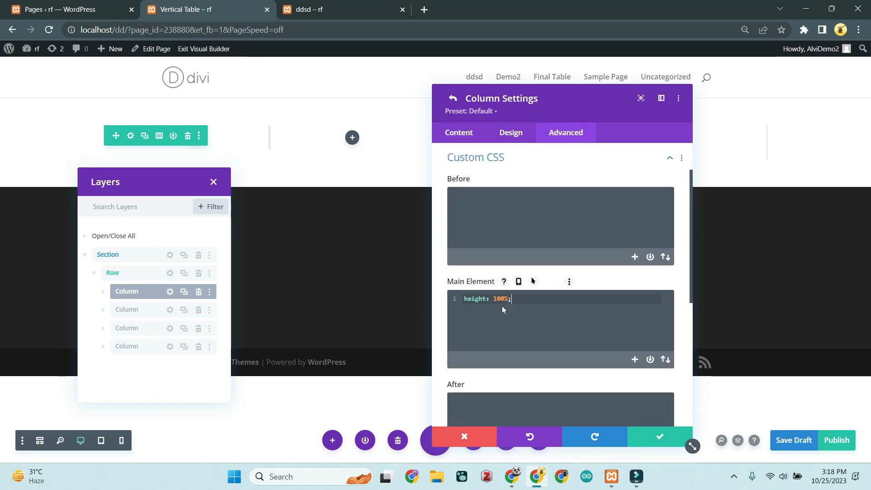
pyautogui.click(654, 440)
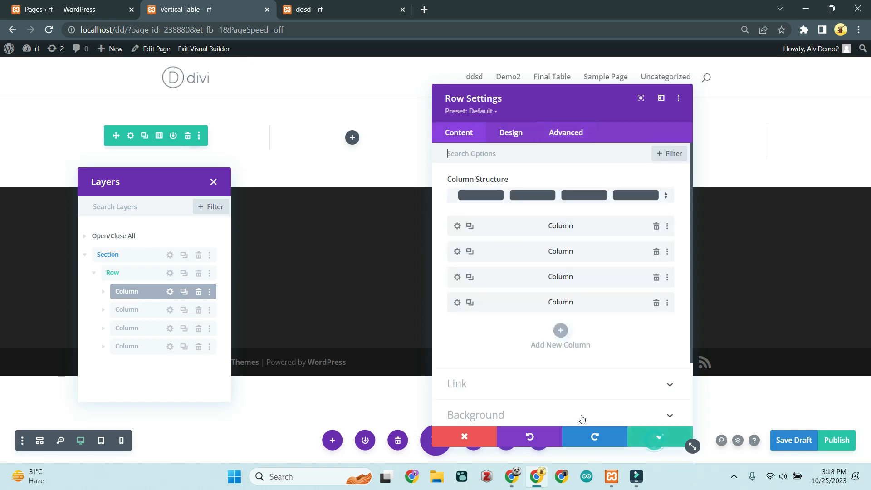
# Step: Delete columns two to four and duplicate the styled first column three times
pyautogui.click(198, 328)
pyautogui.click(198, 310)
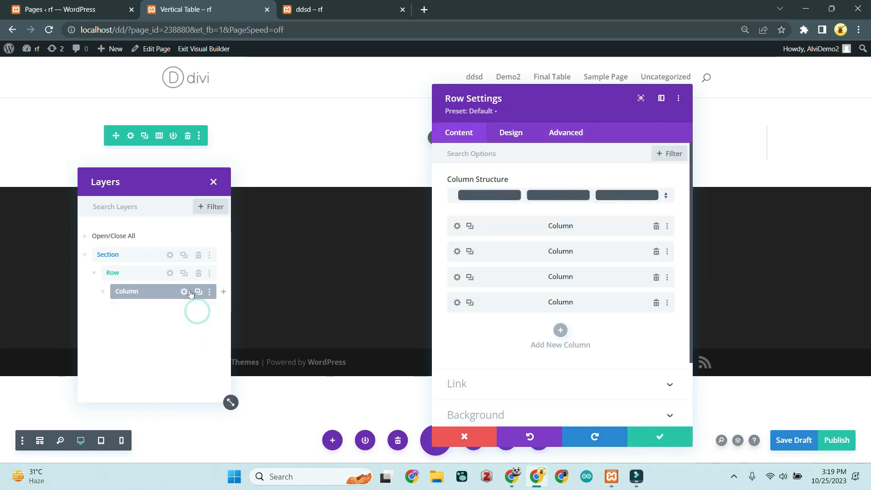
pyautogui.click(198, 292)
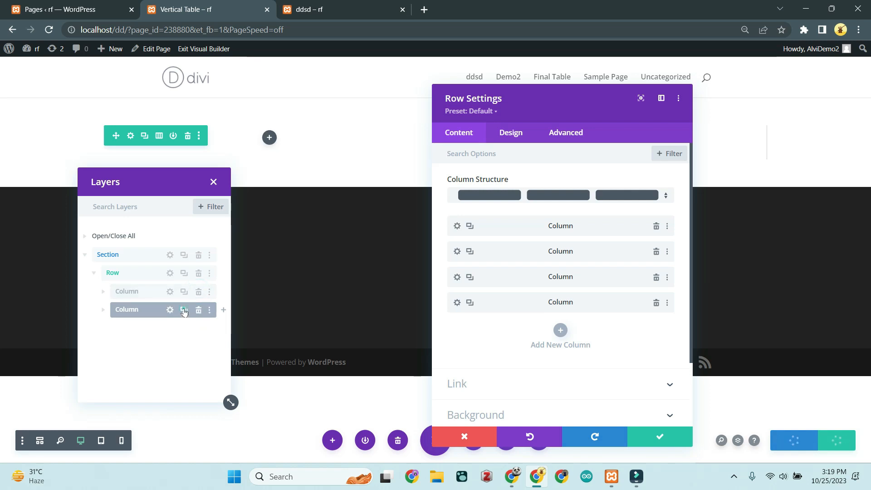
pyautogui.click(184, 310)
pyautogui.click(184, 328)
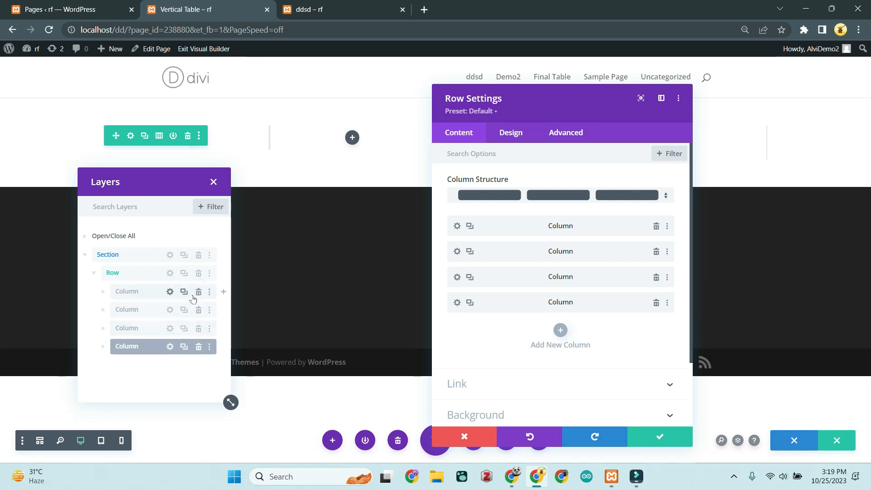
# Step: Confirm the copied third column carries the height CSS, then begin adding a module to column one
pyautogui.click(170, 328)
pyautogui.click(567, 133)
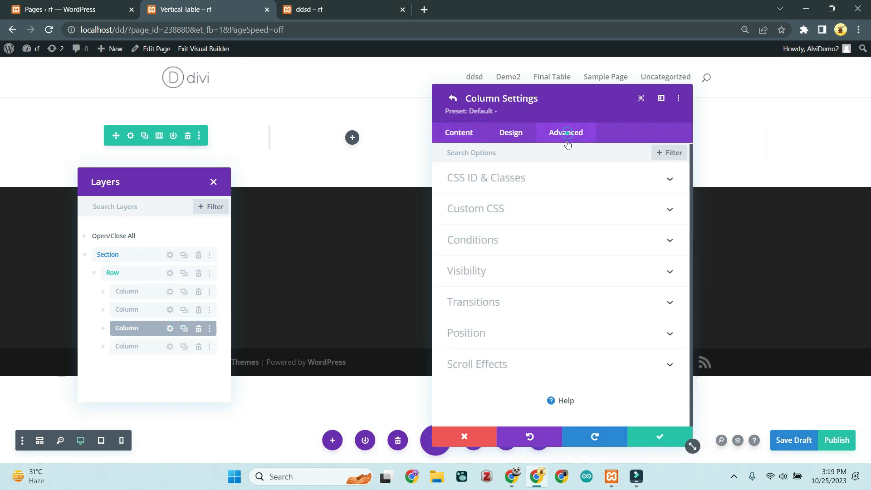
pyautogui.click(546, 211)
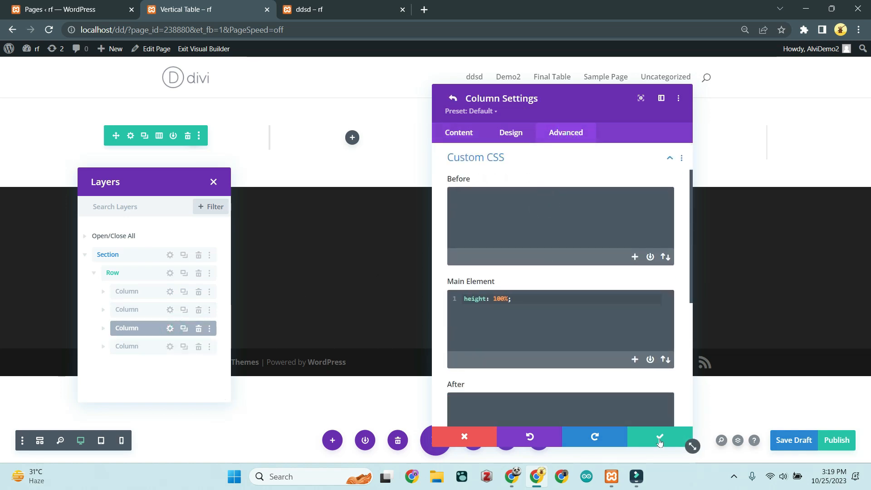
pyautogui.click(658, 437)
pyautogui.click(103, 291)
pyautogui.click(169, 310)
# Step: Add a Text module to the first column and replace its placeholder with 'Heading'
pyautogui.click(171, 215)
pyautogui.write('text')
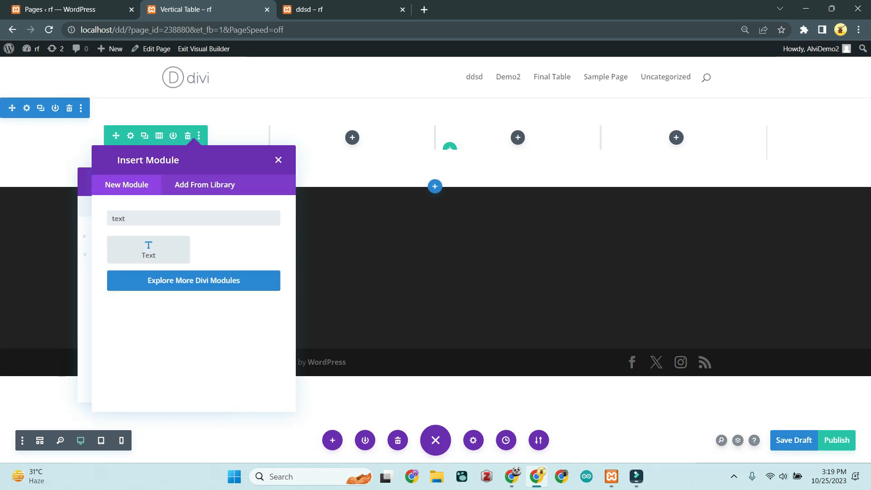
pyautogui.click(150, 251)
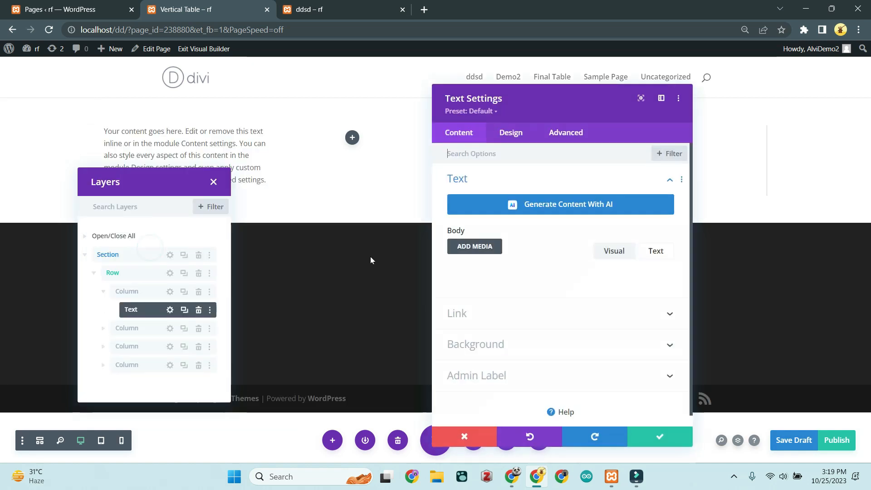
pyautogui.moveTo(507, 373); pyautogui.dragTo(453, 319)
pyautogui.write('H')
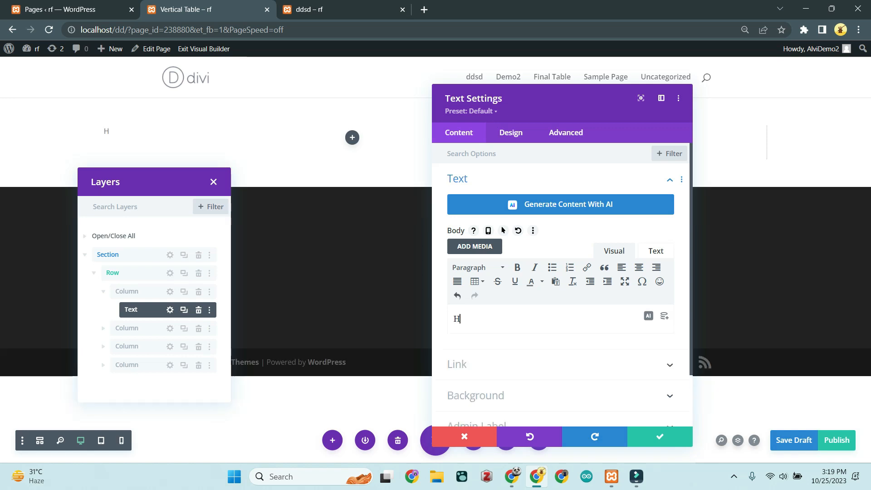
pyautogui.write('eading')
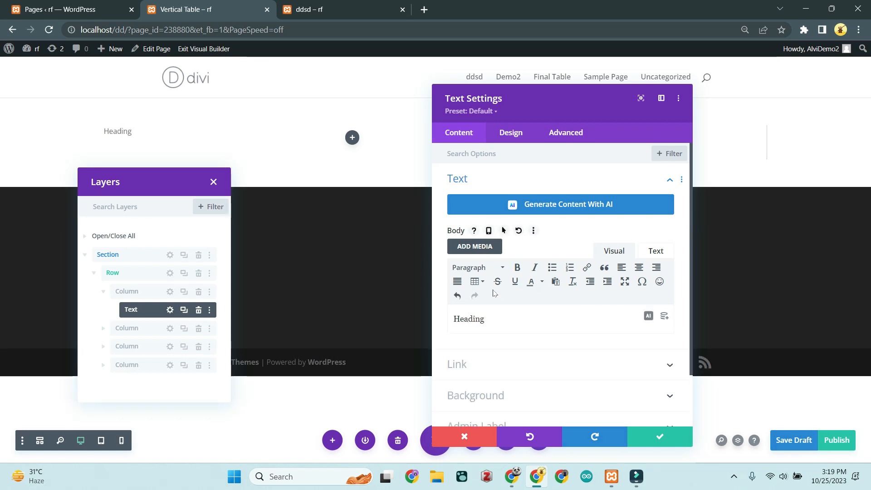
pyautogui.click(505, 317)
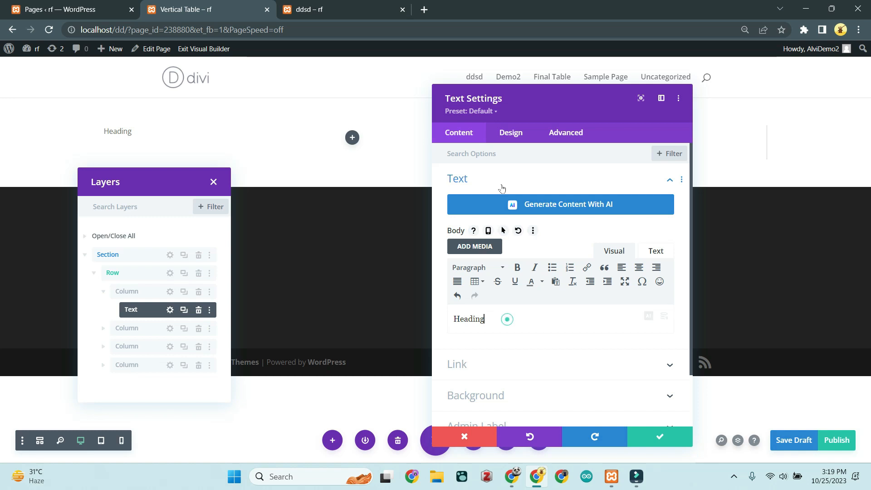
# Step: Give the Heading text module a #333333 background colour and save it
pyautogui.scroll(-2, 531, 317)
pyautogui.click(543, 337)
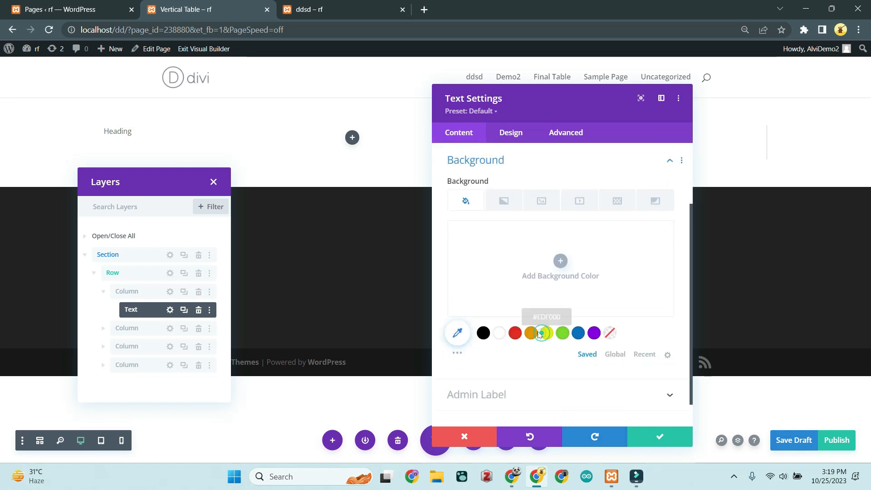
pyautogui.click(456, 336)
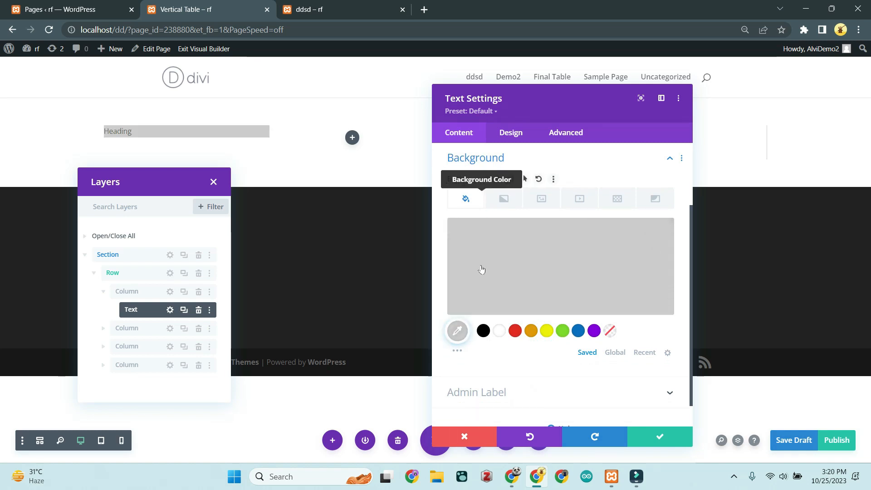
pyautogui.click(455, 332)
pyautogui.doubleClick(478, 230)
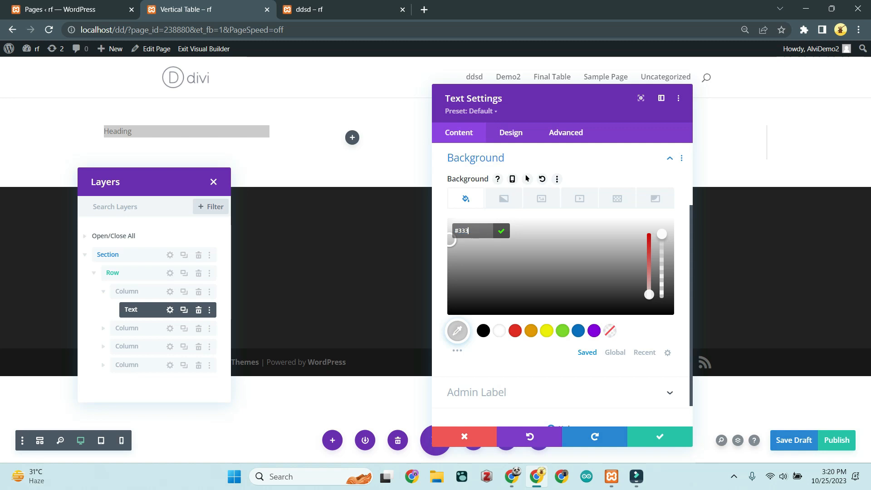
pyautogui.write('333333')
pyautogui.press('Return')
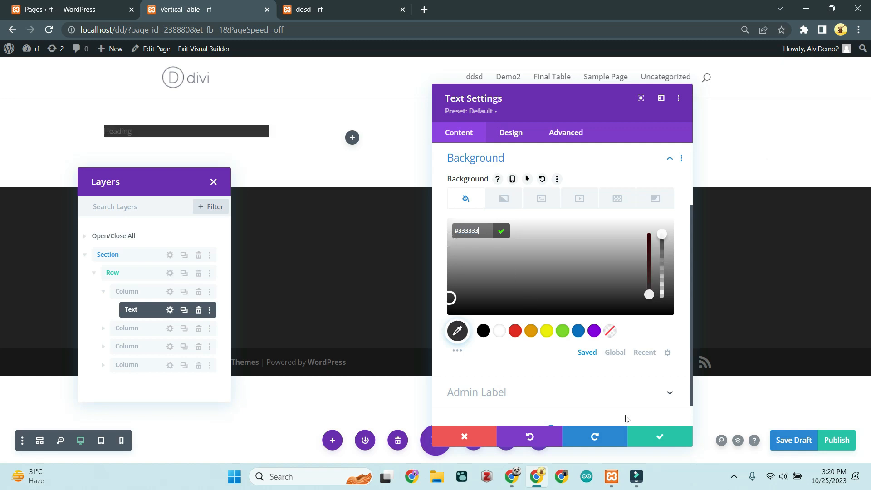
pyautogui.click(659, 436)
pyautogui.click(170, 310)
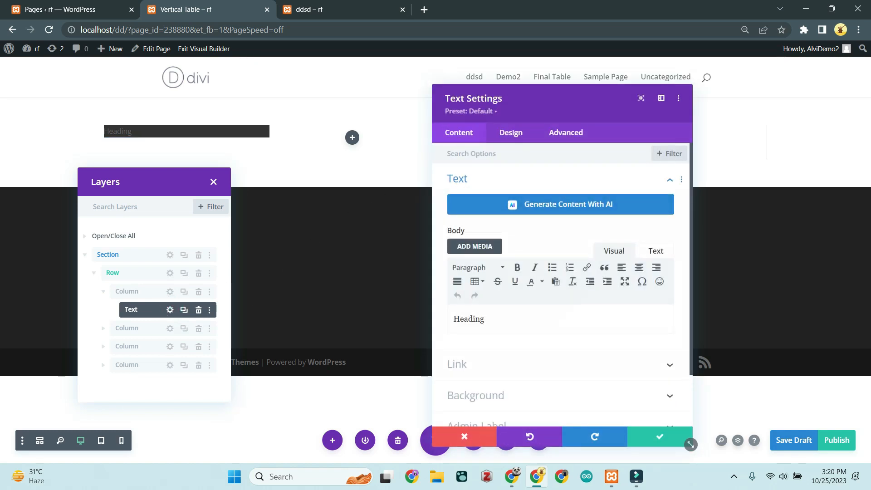
# Step: Style the heading text bold, white, uppercase, 18px and center-aligned
pyautogui.click(512, 133)
pyautogui.click(526, 179)
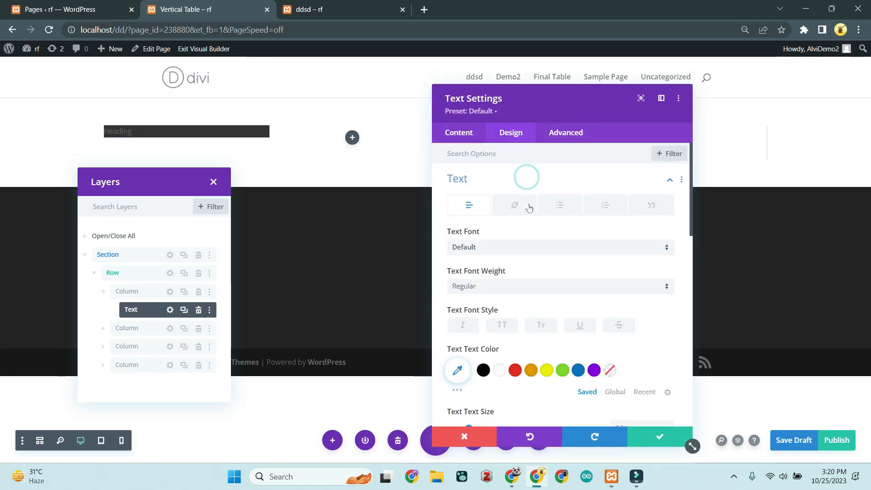
pyautogui.click(546, 293)
pyautogui.click(488, 348)
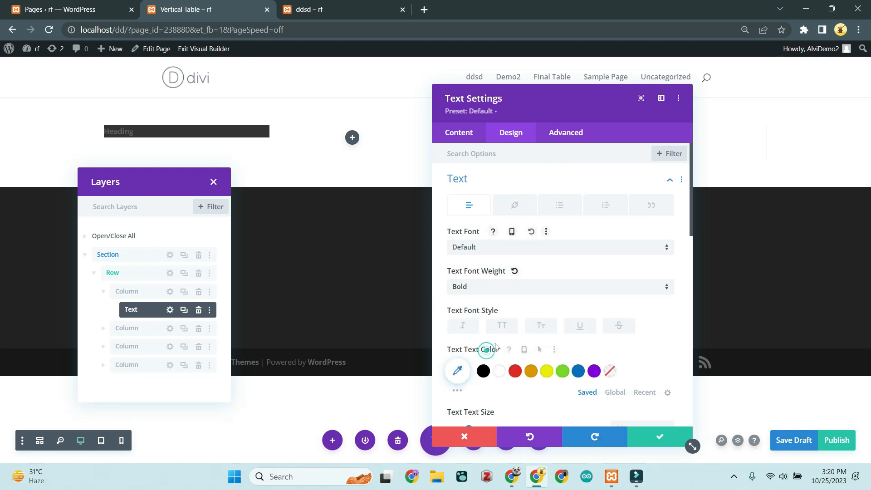
pyautogui.click(499, 372)
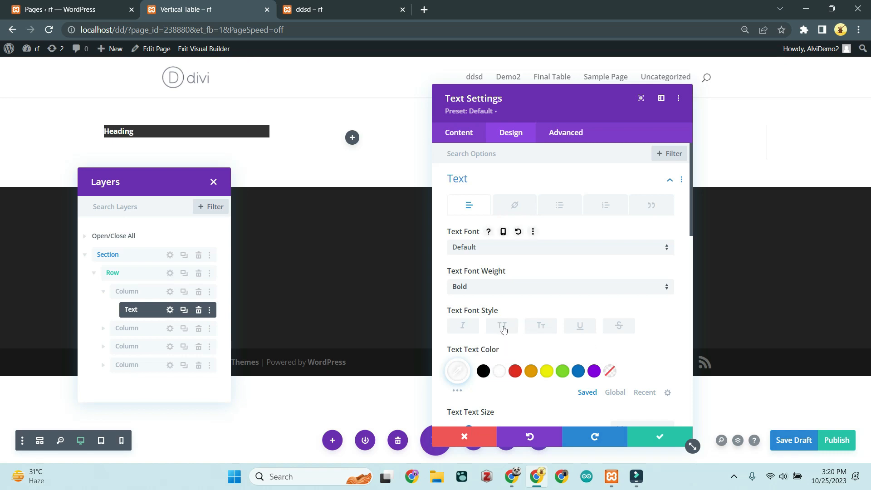
pyautogui.click(501, 327)
pyautogui.scroll(-3, 507, 232)
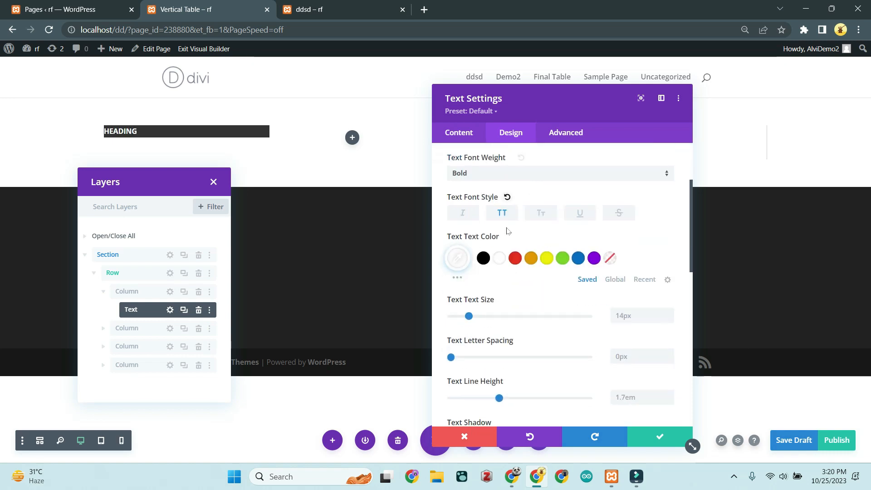
pyautogui.doubleClick(621, 315)
pyautogui.write('18px')
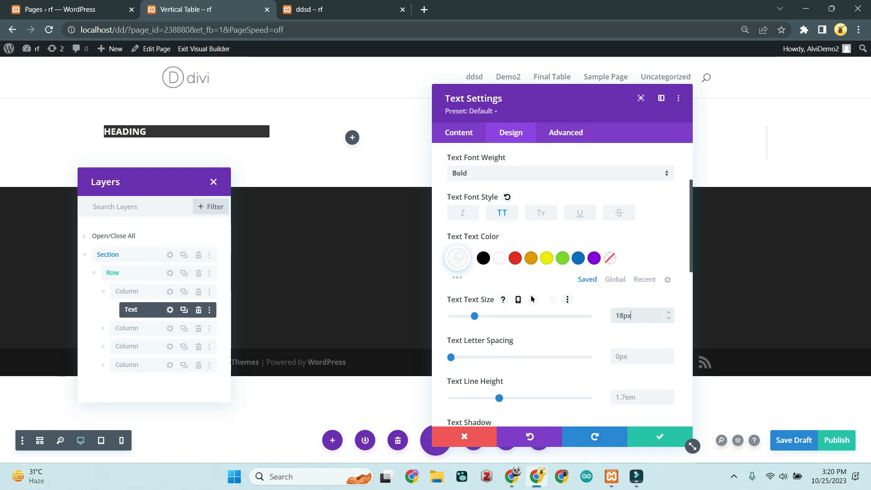
pyautogui.scroll(-2, 572, 297)
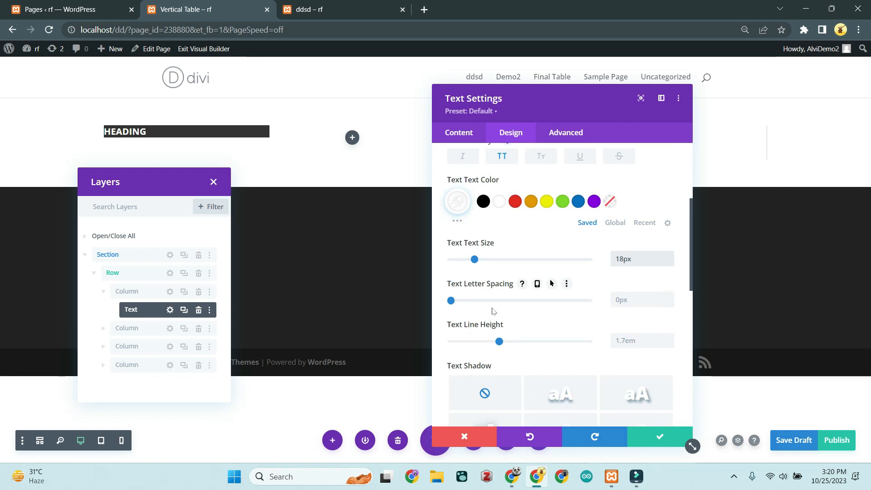
pyautogui.scroll(-4, 494, 313)
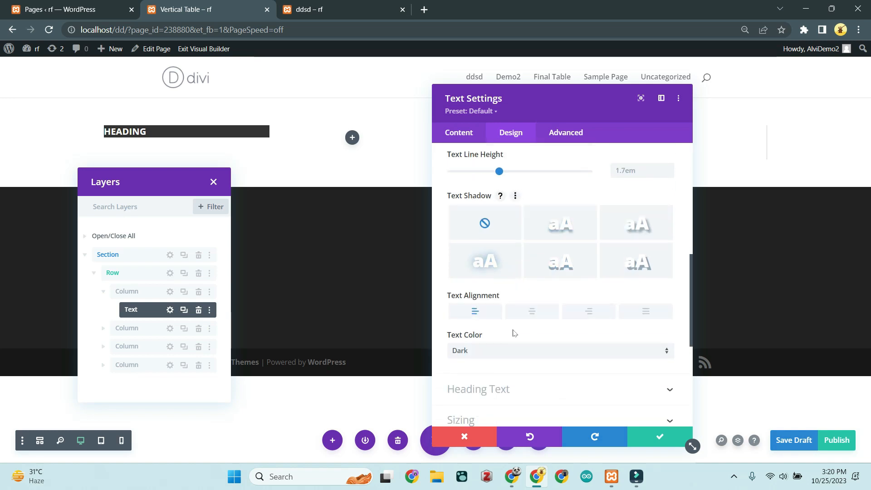
pyautogui.click(530, 313)
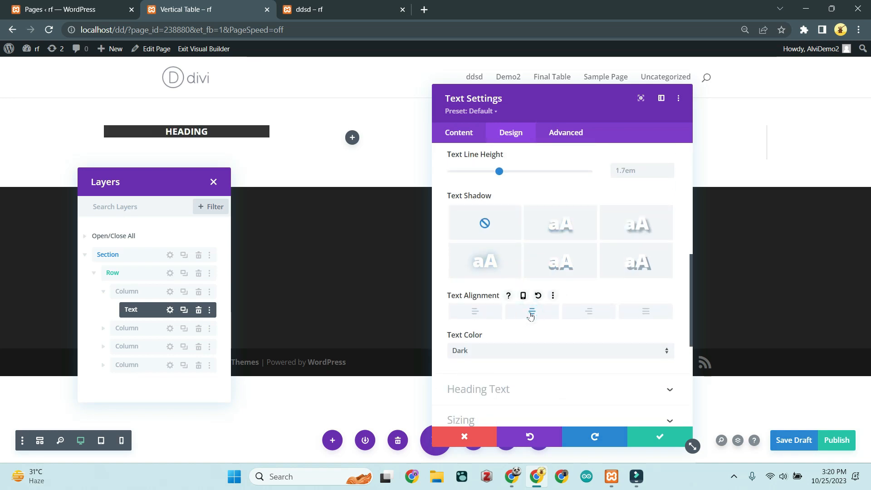
# Step: Set the heading module's height to 80px in Sizing
pyautogui.scroll(-1, 516, 352)
pyautogui.scroll(-1, 514, 348)
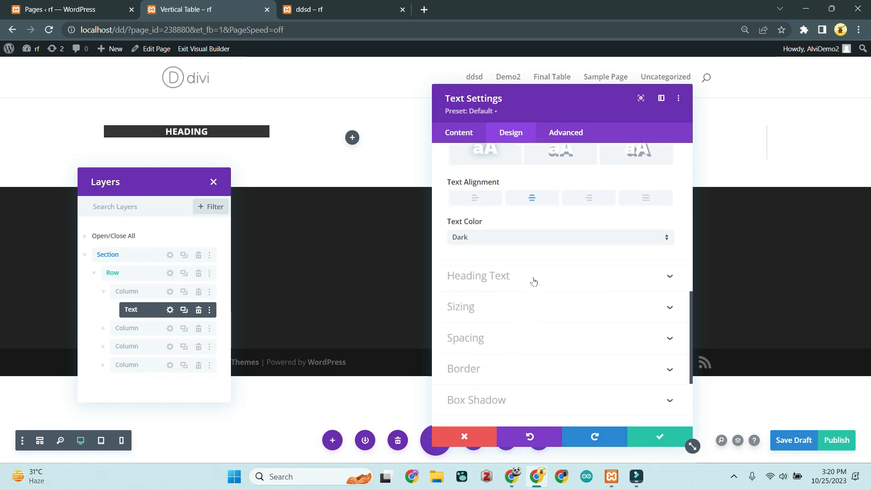
pyautogui.click(533, 281)
pyautogui.scroll(-2, 532, 290)
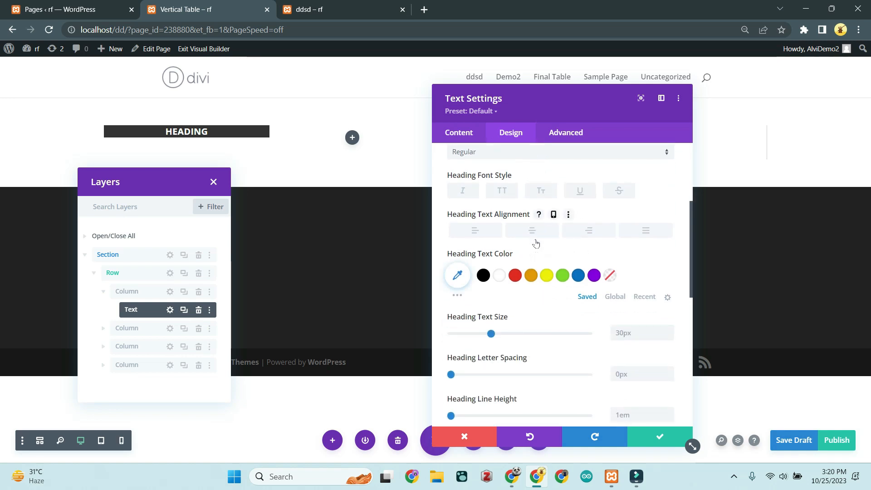
pyautogui.scroll(-4, 525, 323)
pyautogui.scroll(-3, 525, 323)
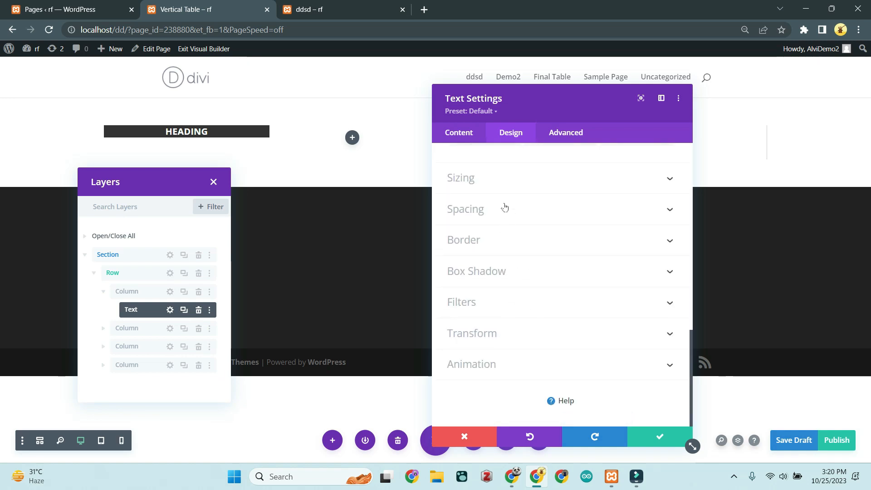
pyautogui.click(499, 175)
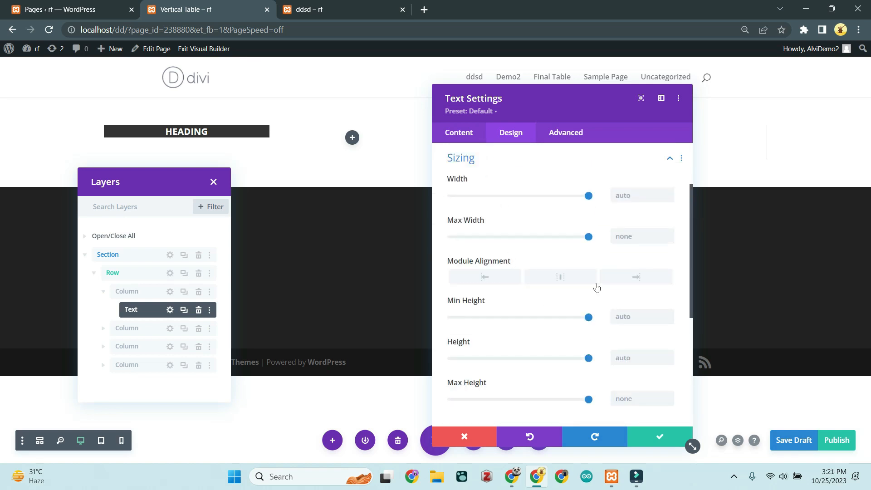
pyautogui.scroll(-1, 622, 300)
pyautogui.click(622, 301)
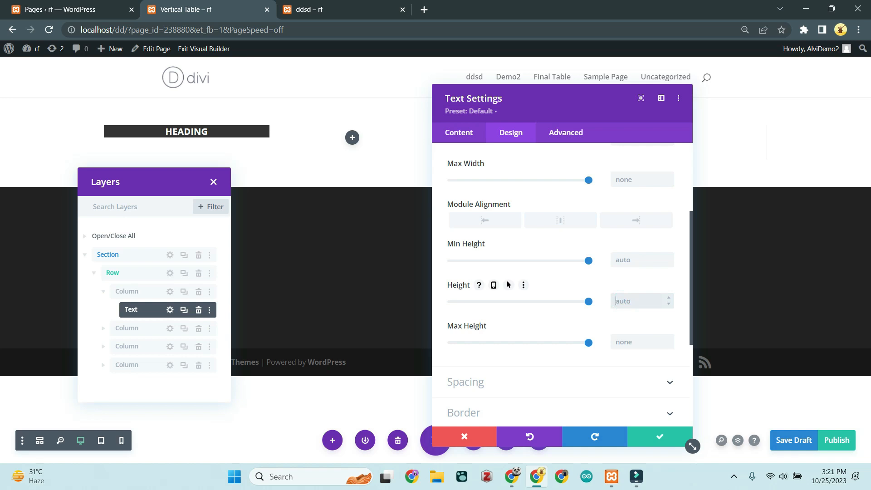
pyautogui.write('80px')
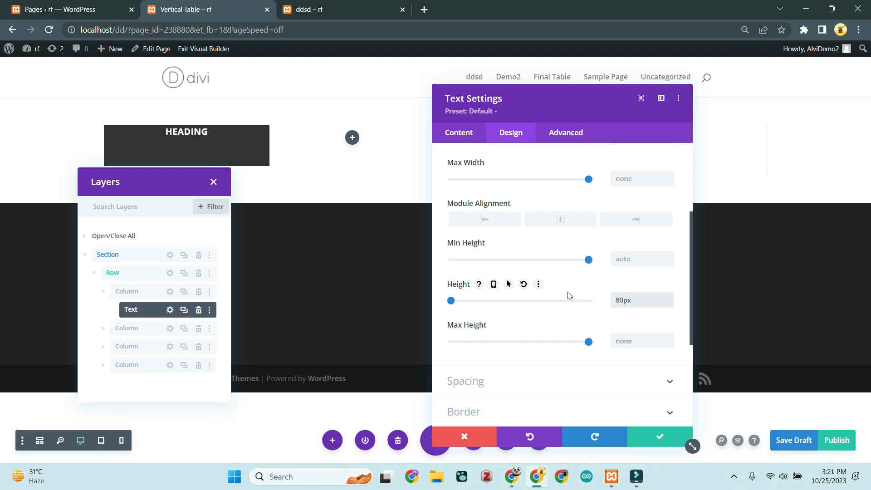
# Step: Review the heading's text, sizing, box shadow and spacing options
pyautogui.scroll(-3, 566, 295)
pyautogui.scroll(6, 567, 296)
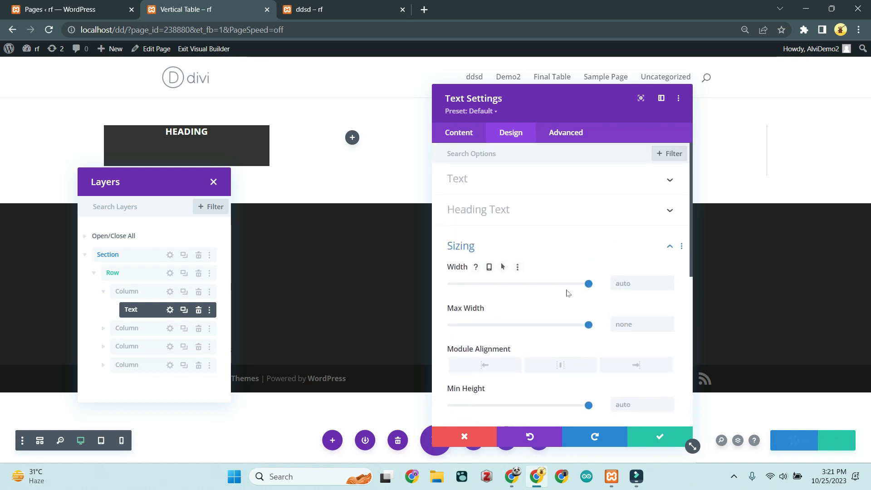
pyautogui.click(549, 180)
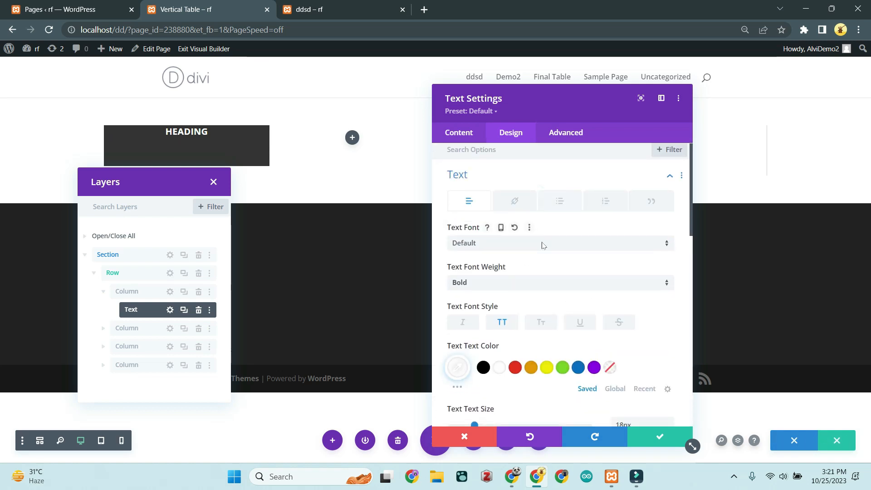
pyautogui.scroll(-8, 549, 242)
pyautogui.scroll(-3, 543, 247)
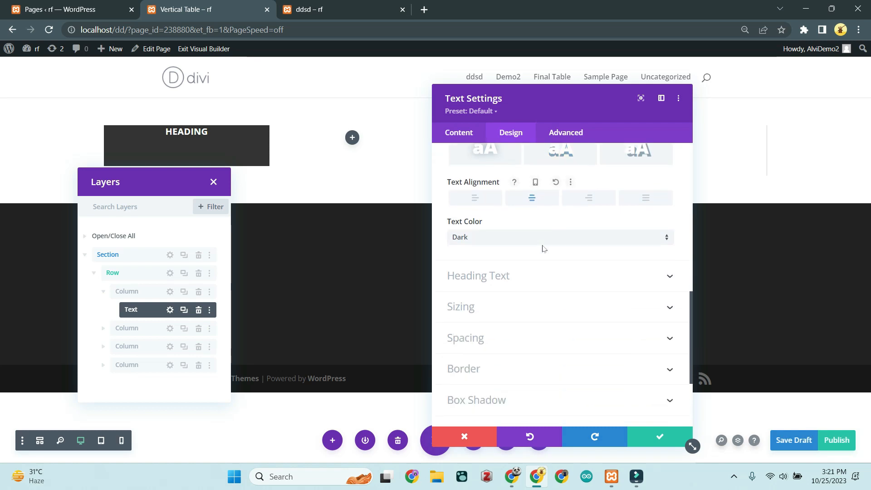
pyautogui.click(543, 256)
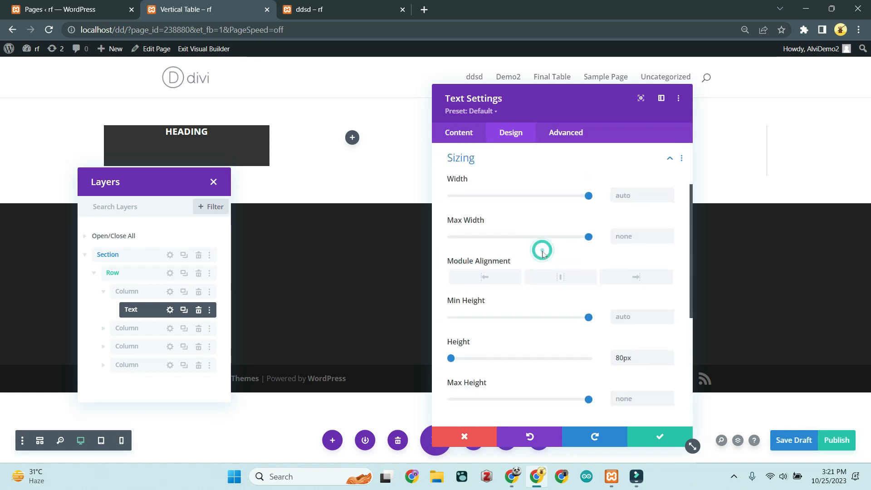
pyautogui.scroll(-3, 543, 254)
pyautogui.scroll(-1, 503, 271)
pyautogui.click(502, 272)
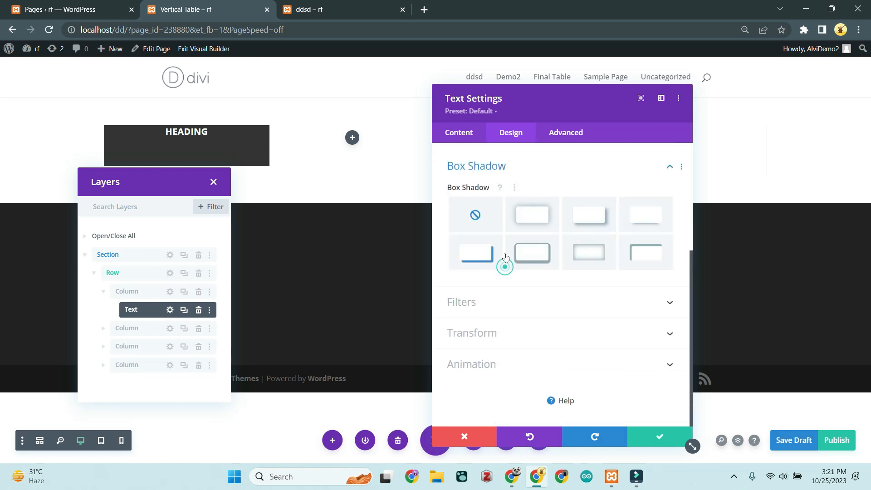
pyautogui.scroll(3, 508, 254)
pyautogui.click(521, 270)
pyautogui.scroll(-4, 535, 272)
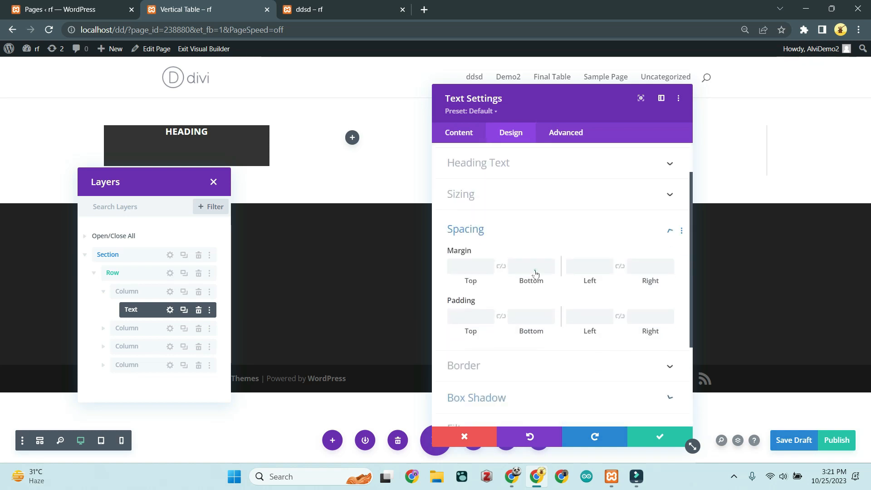
pyautogui.scroll(4, 535, 272)
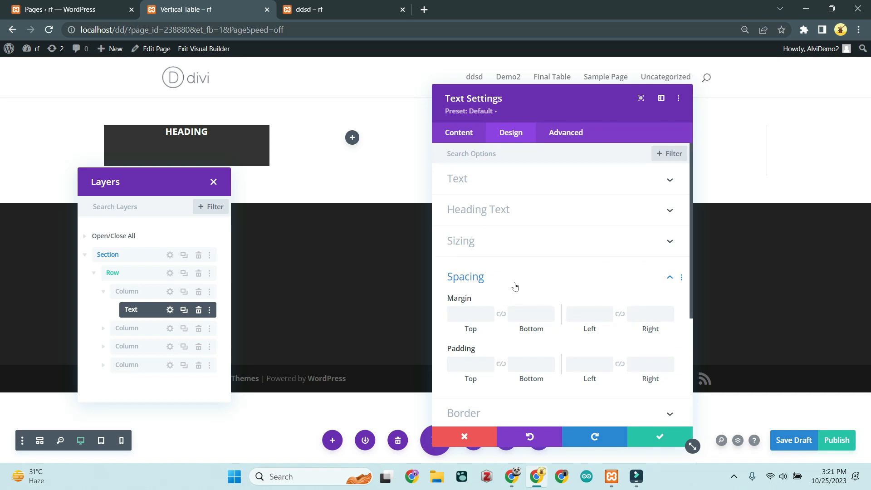
# Step: Paste the flex and sticky positioning CSS into the heading's Main Element custom CSS
pyautogui.click(570, 139)
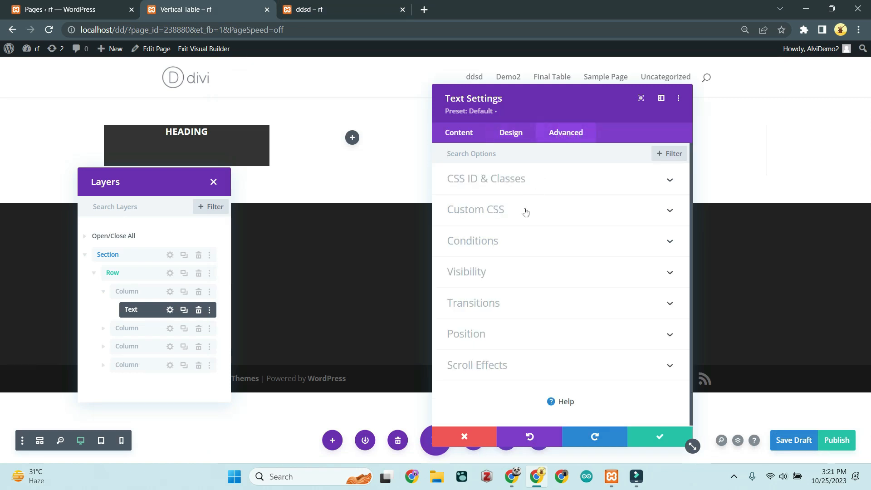
pyautogui.click(525, 210)
pyautogui.click(471, 319)
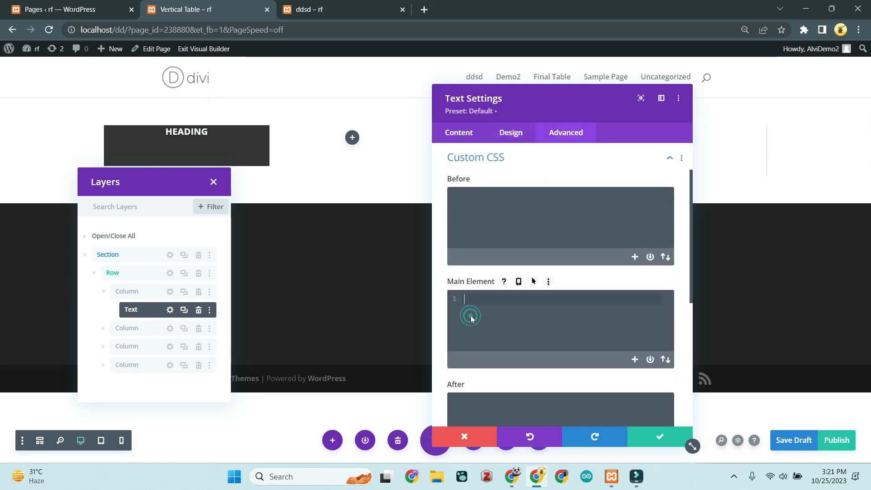
pyautogui.write('display: flex; align-items: center; position: -webkit-sticky !important; position: sticky !important; top: 0; z-index:20;')
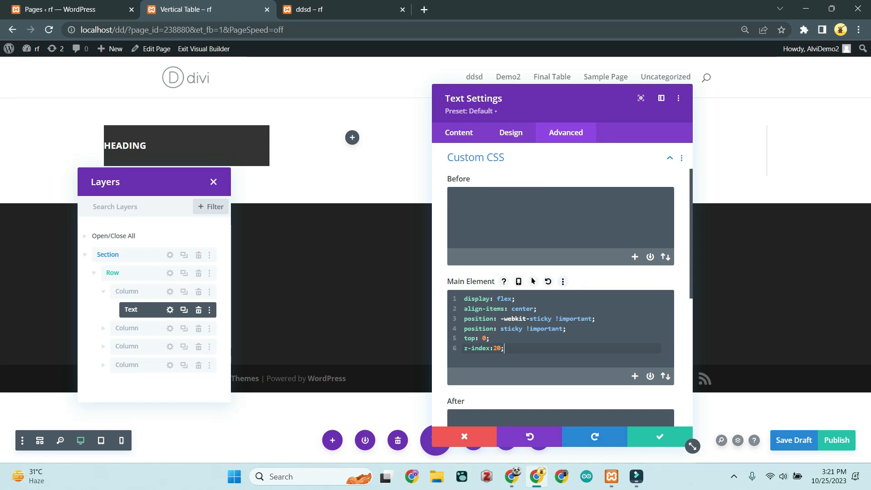
pyautogui.click(531, 300)
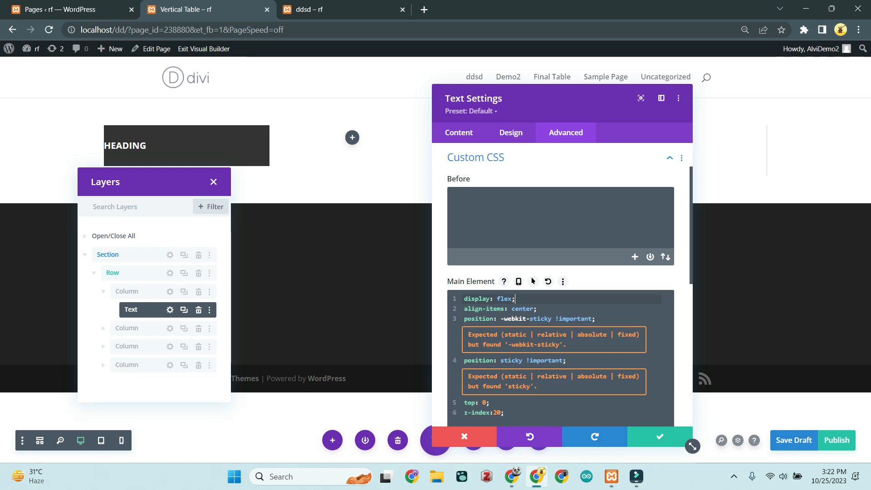
pyautogui.click(519, 413)
# Step: Try left alignment on the heading text, then set it back to centered
pyautogui.click(510, 133)
pyautogui.click(519, 181)
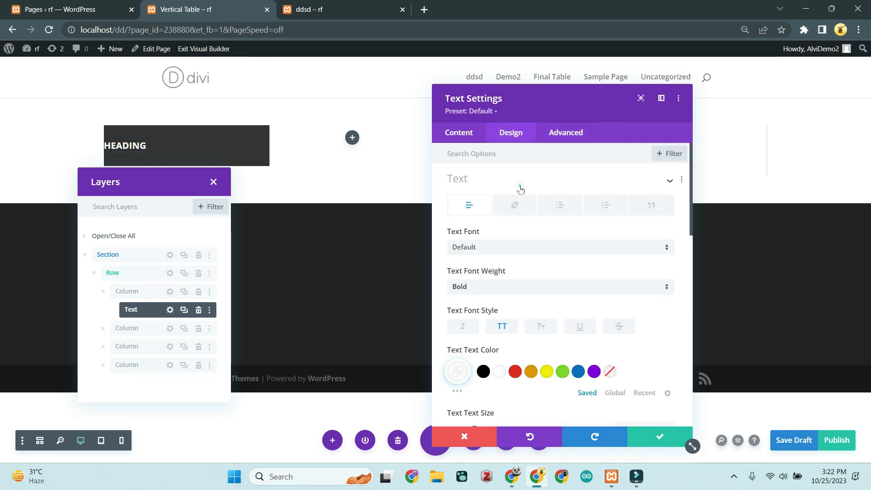
pyautogui.scroll(-5, 516, 295)
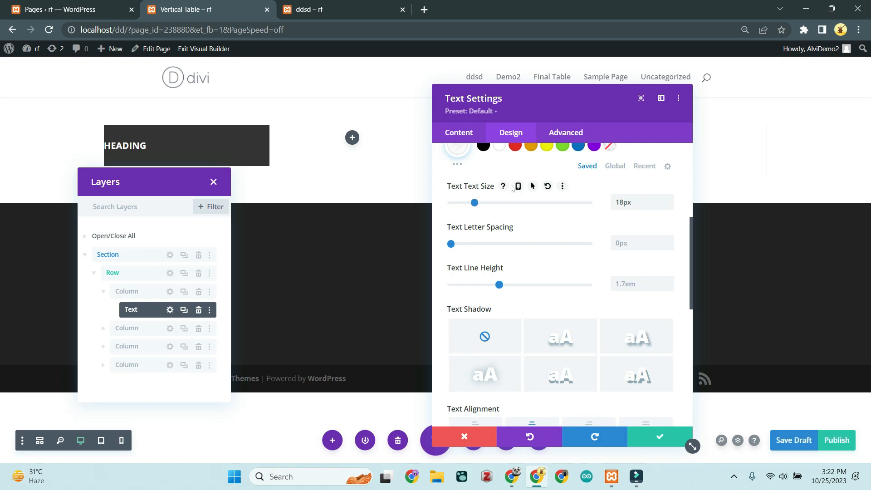
pyautogui.scroll(5, 511, 187)
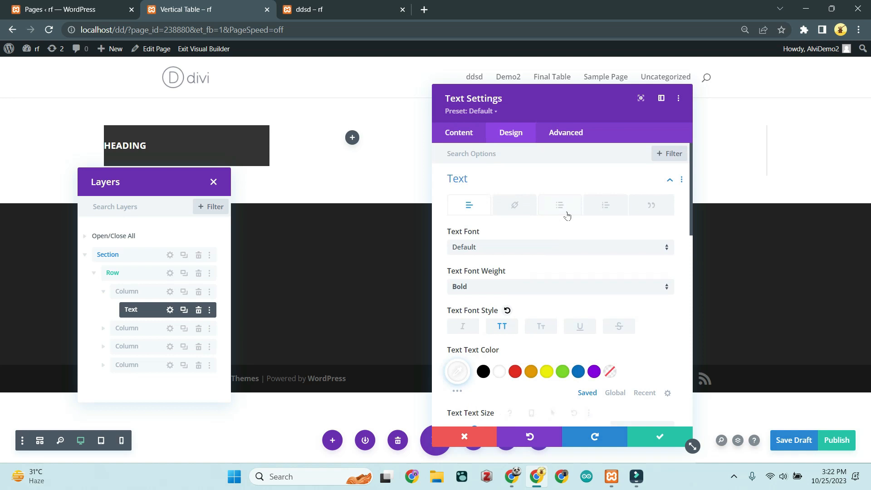
pyautogui.scroll(-8, 510, 245)
pyautogui.scroll(-1, 516, 261)
pyautogui.click(492, 256)
pyautogui.click(531, 254)
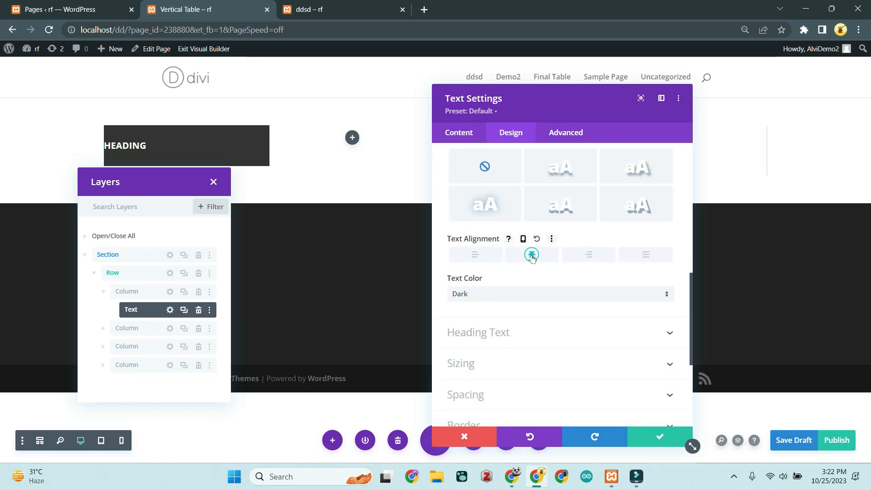
# Step: Add 'justify-content: center;' on a new line of the heading's Main Element CSS and save
pyautogui.click(564, 132)
pyautogui.click(527, 204)
pyautogui.scroll(-3, 527, 204)
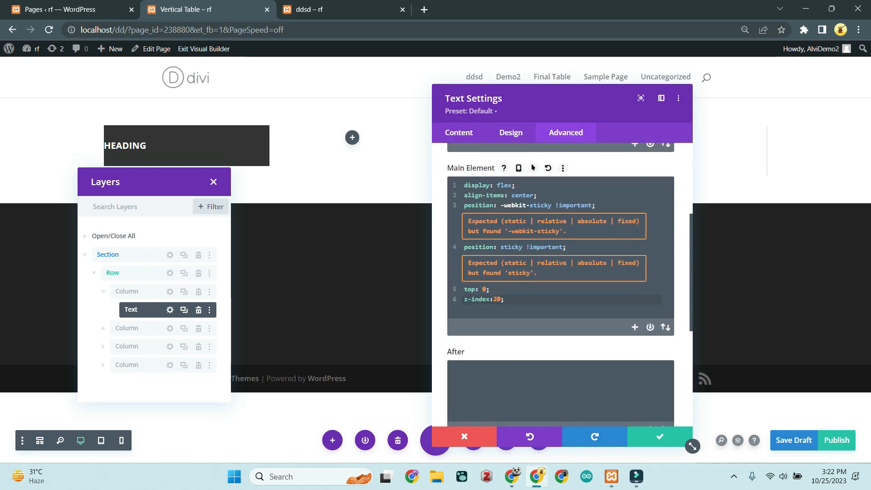
pyautogui.press('Return')
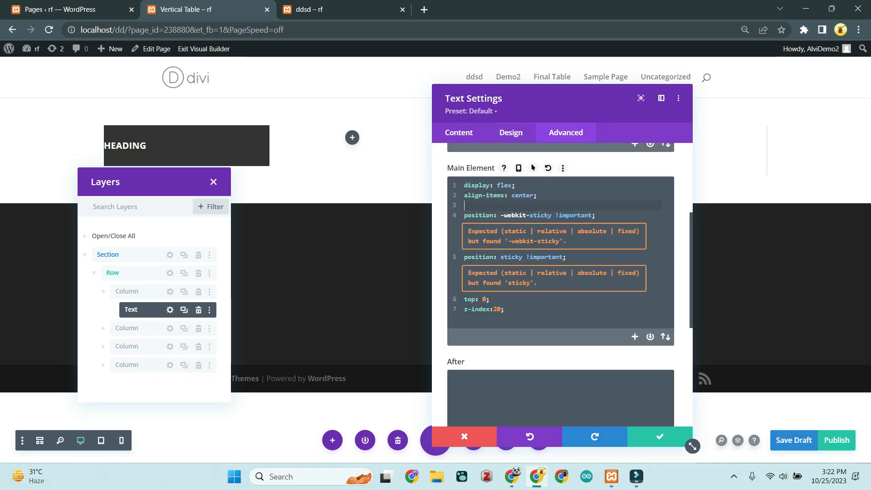
pyautogui.write('just')
pyautogui.press('Return')
pyautogui.write(': center')
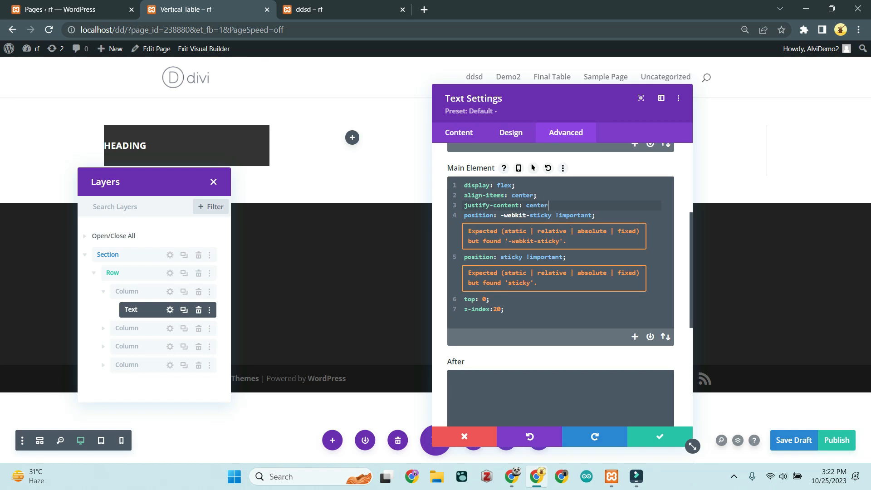
pyautogui.write(';')
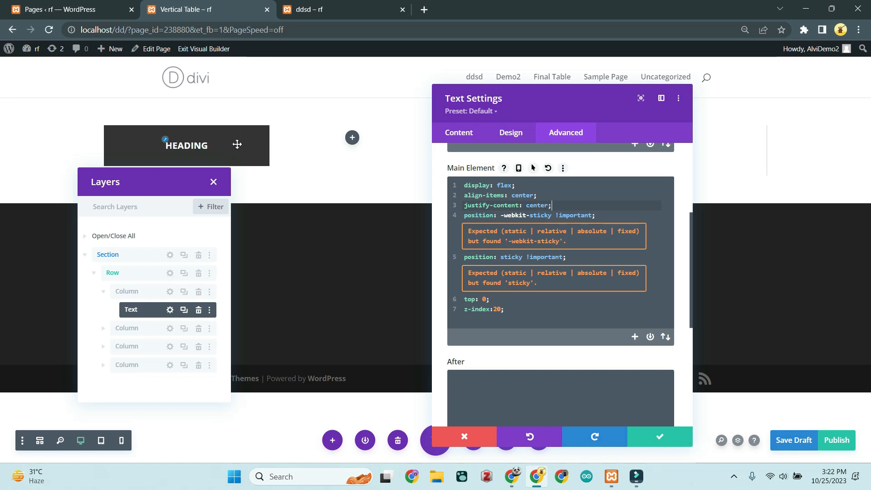
pyautogui.click(645, 444)
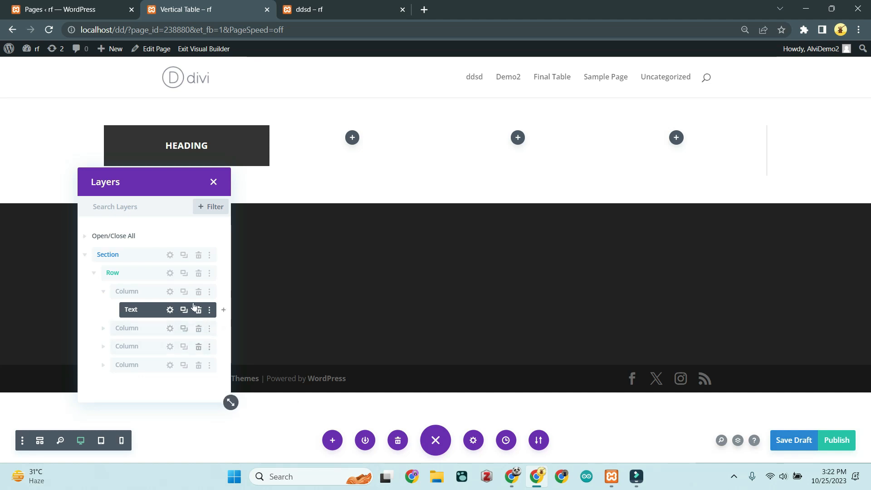
# Step: Insert a Text module below HEADING and replace its placeholder paragraph with 'Table Items'
pyautogui.click(223, 312)
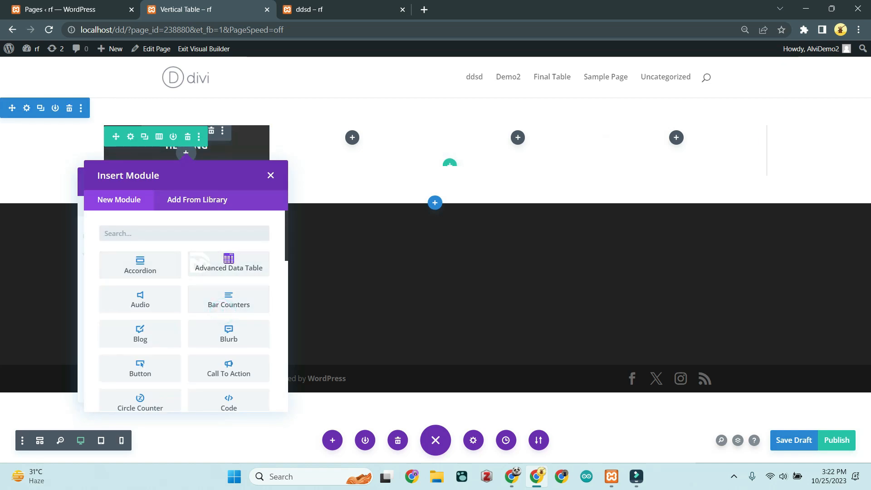
pyautogui.write('text')
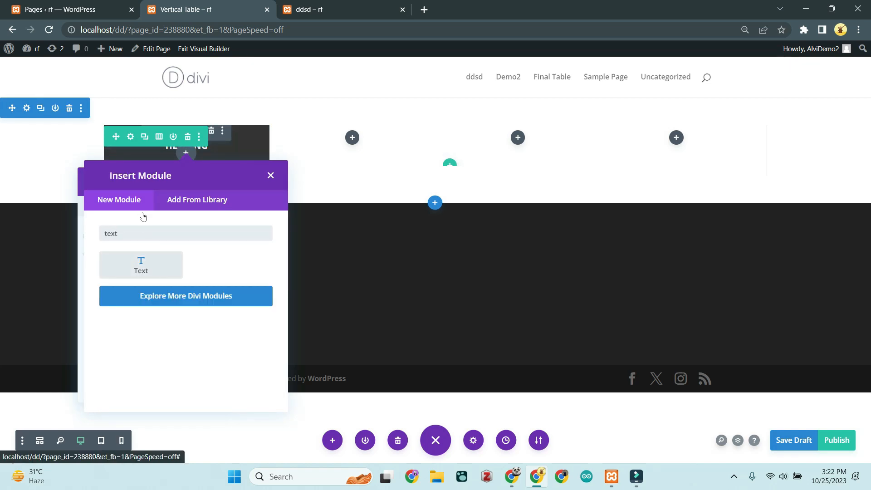
pyautogui.click(141, 265)
pyautogui.moveTo(515, 387); pyautogui.dragTo(417, 315)
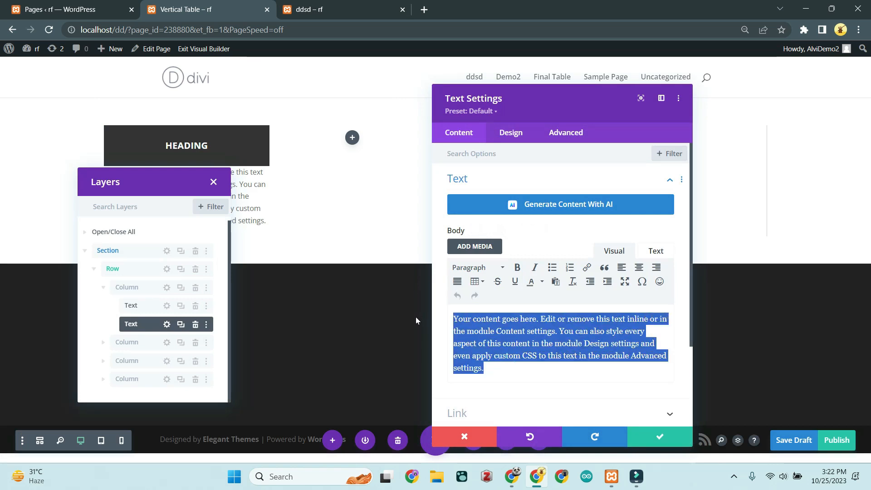
pyautogui.write('Table')
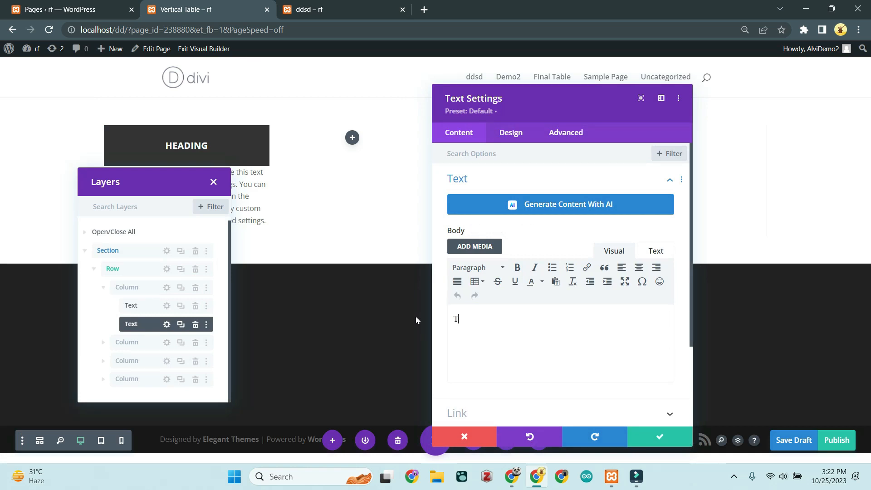
pyautogui.write('ems')
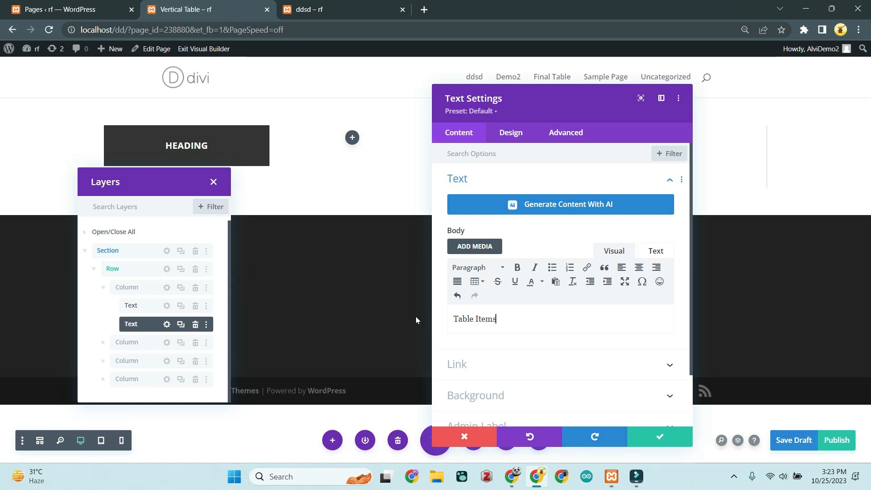
pyautogui.scroll(-1, 536, 358)
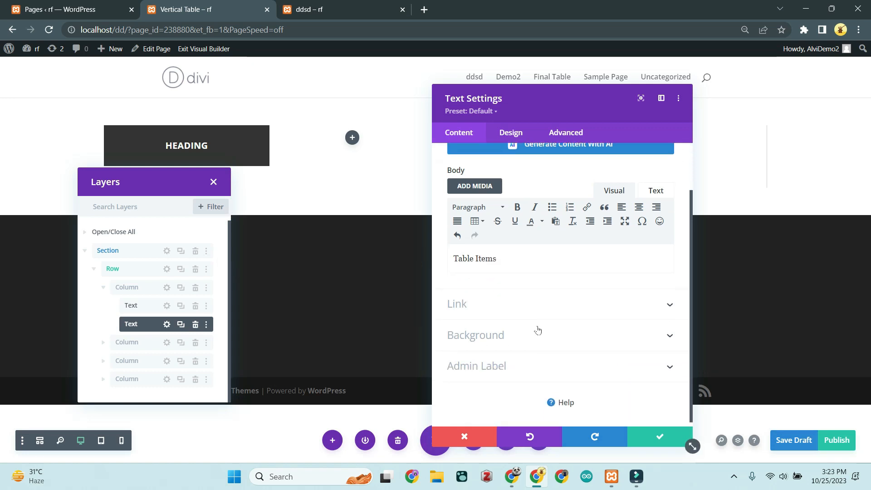
# Step: Set the Table Items module's background colour to black (#000000)
pyautogui.click(546, 334)
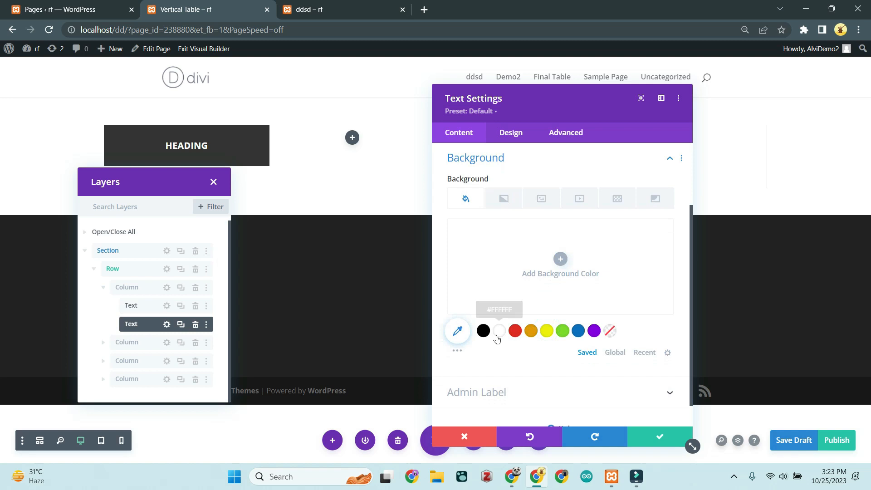
pyautogui.click(457, 333)
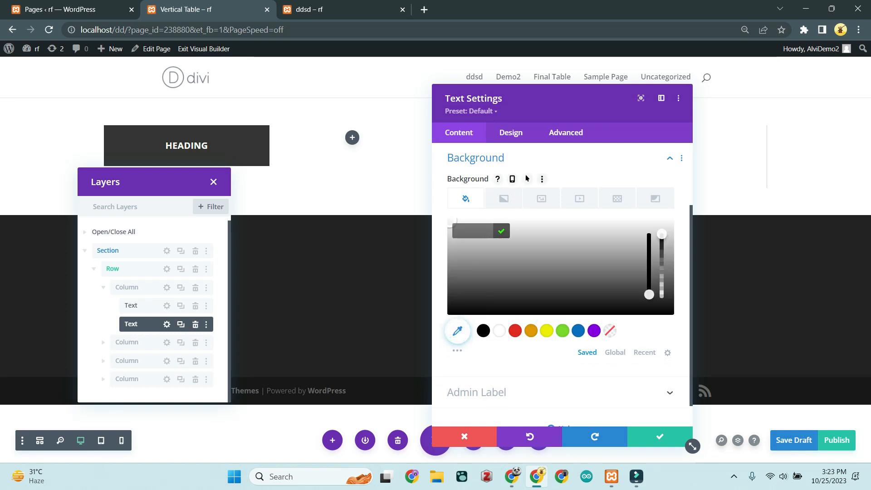
pyautogui.click(500, 331)
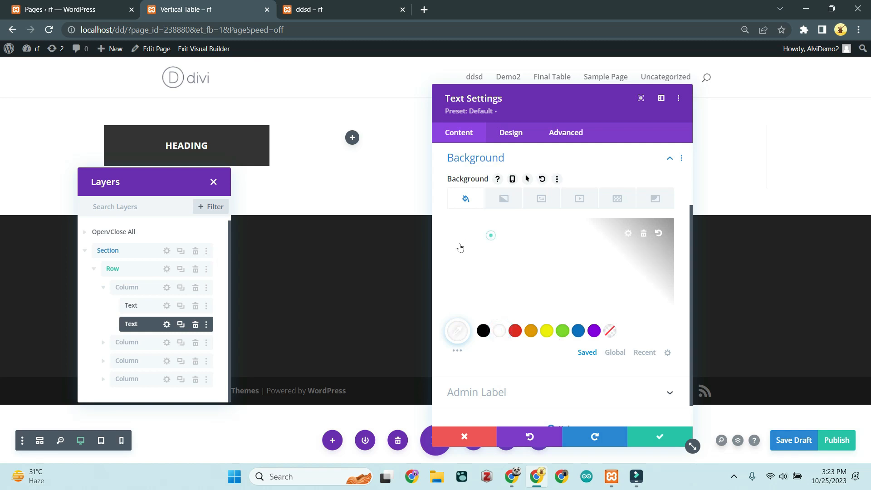
pyautogui.click(613, 231)
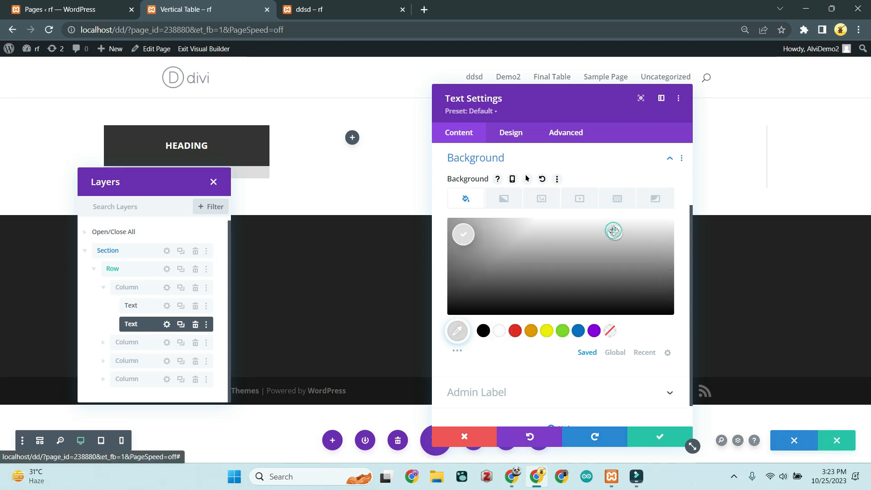
pyautogui.moveTo(593, 232); pyautogui.dragTo(592, 242)
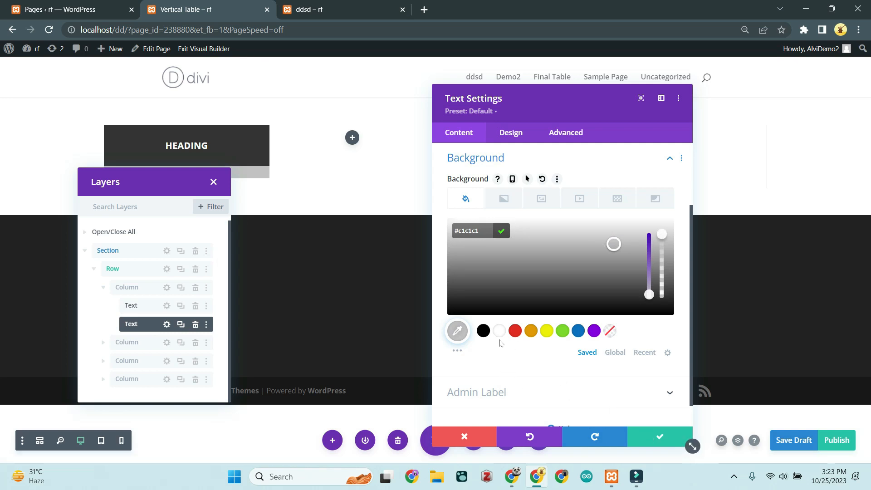
pyautogui.click(499, 330)
pyautogui.click(483, 330)
pyautogui.click(472, 243)
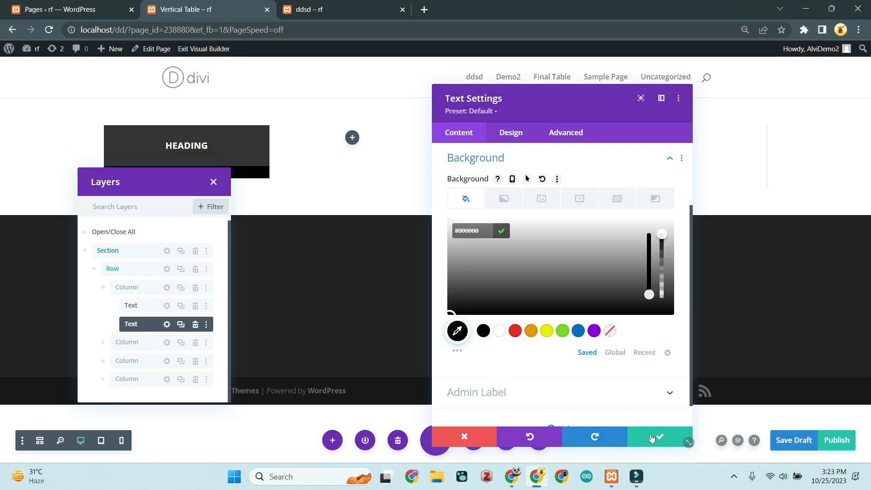
pyautogui.click(506, 138)
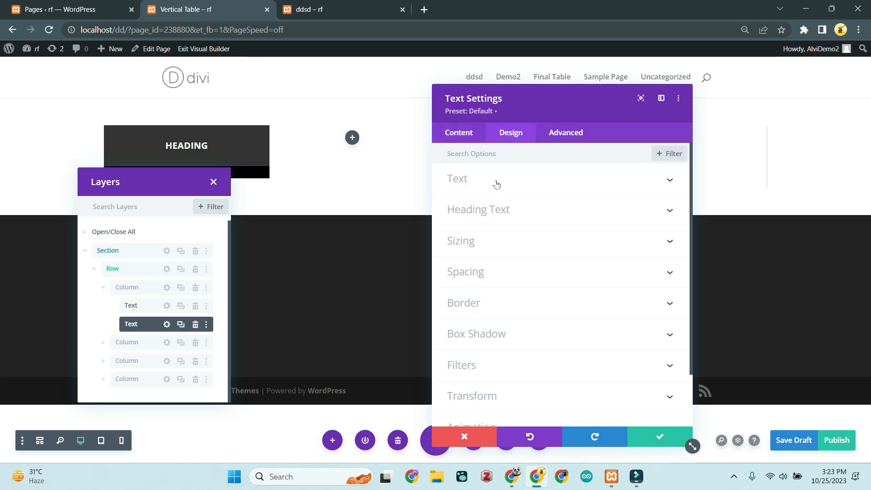
# Step: Make the Table Items text white and bold
pyautogui.click(496, 181)
pyautogui.scroll(-1, 526, 286)
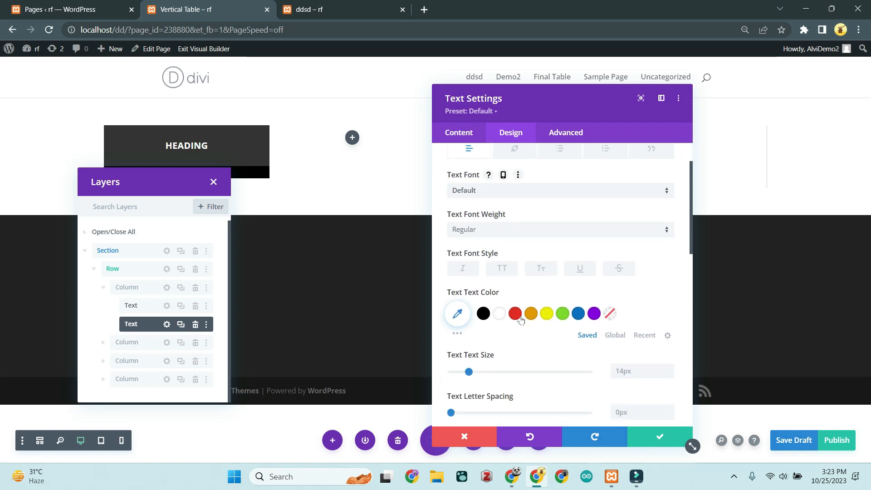
pyautogui.click(499, 314)
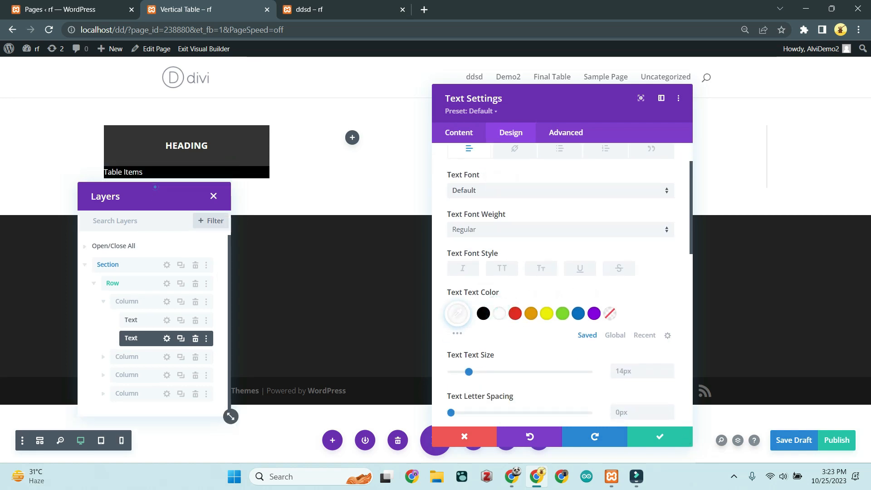
pyautogui.scroll(-1, 601, 336)
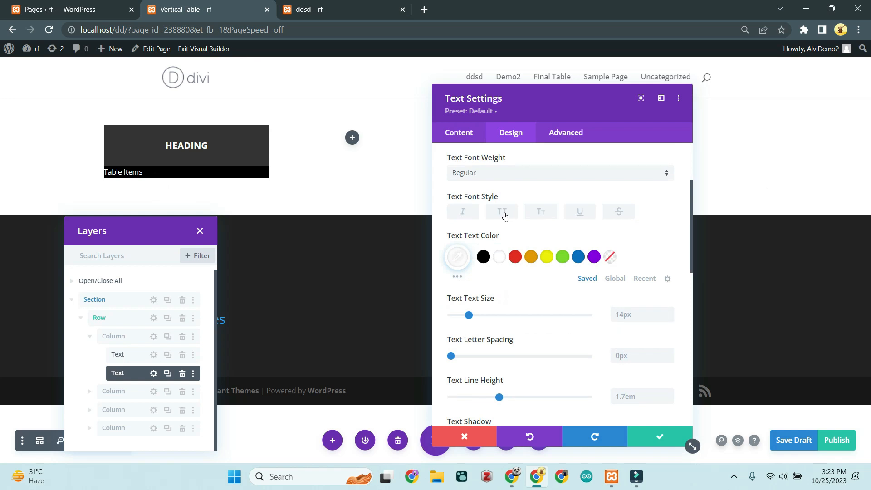
pyautogui.scroll(1, 506, 215)
pyautogui.click(519, 229)
pyautogui.click(490, 291)
# Step: Set the Table Items module height to 80px in Sizing
pyautogui.scroll(-1, 506, 308)
pyautogui.scroll(-5, 507, 308)
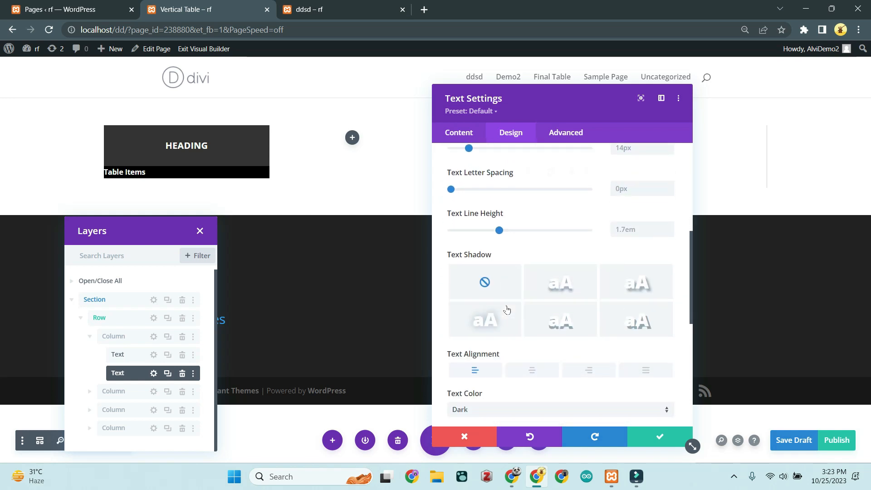
pyautogui.scroll(-1, 507, 310)
pyautogui.click(515, 310)
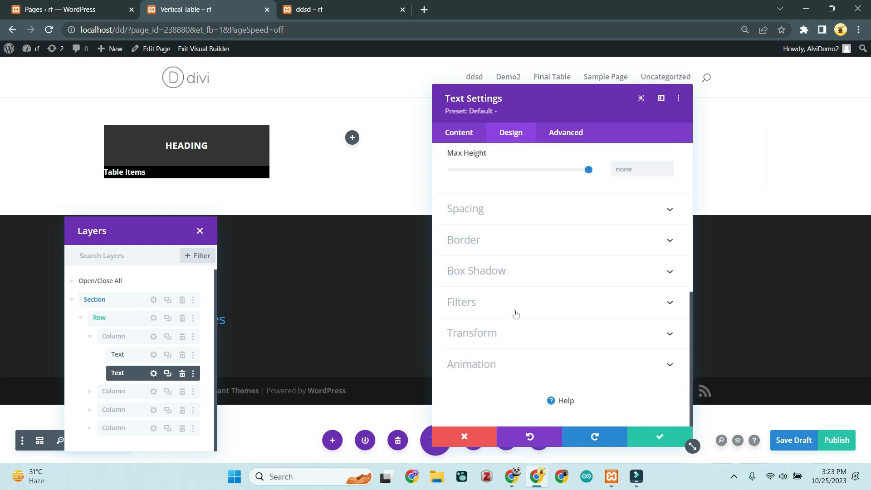
pyautogui.scroll(-1, 601, 303)
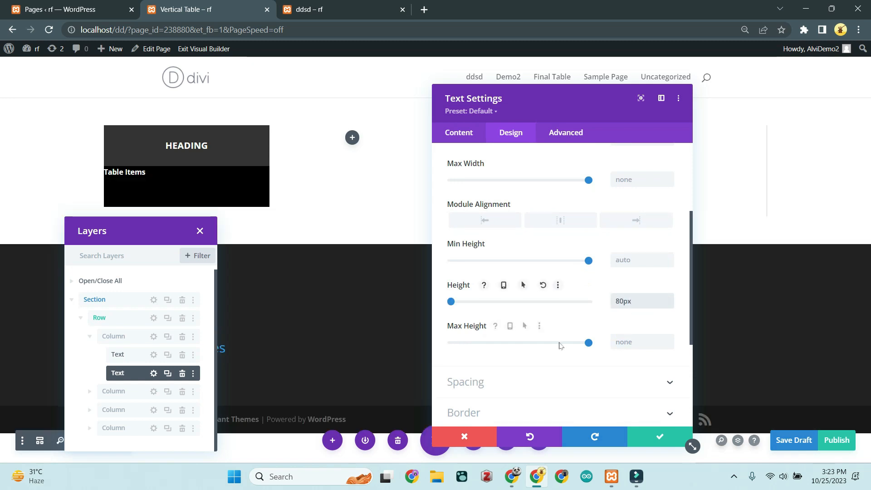
pyautogui.scroll(-1, 575, 346)
pyautogui.scroll(-2, 575, 346)
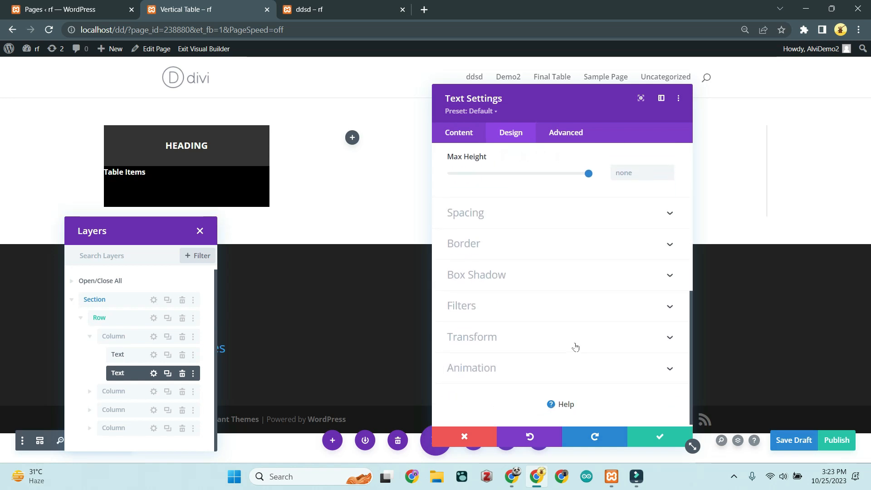
# Step: Paste the flex centering CSS into Table Items' Main Element, add 'justify-content: center;', and save
pyautogui.scroll(2, 575, 346)
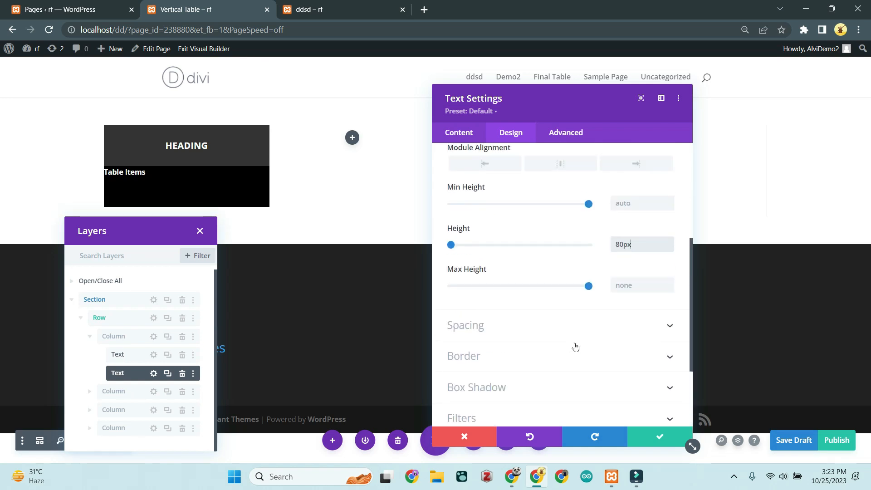
pyautogui.click(555, 134)
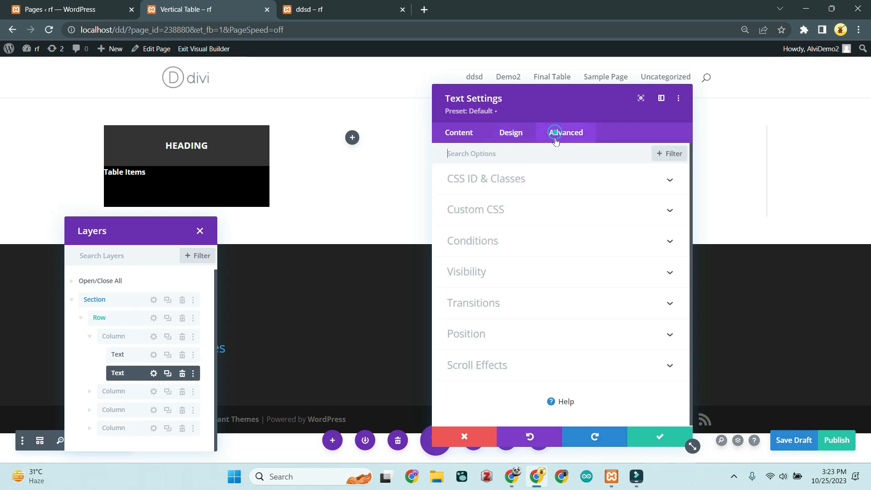
pyautogui.click(517, 209)
pyautogui.click(502, 300)
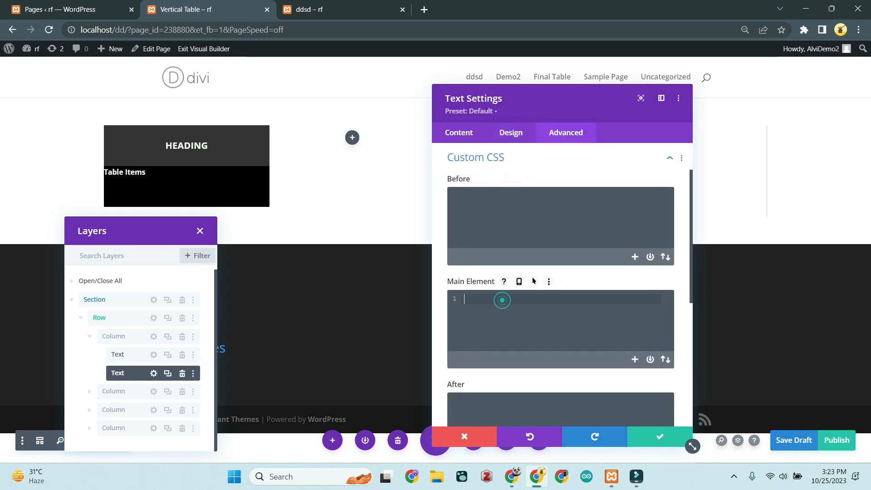
pyautogui.write('display: flex; align-items: center; position: -webkit-sticky !important; position: sticky !important; top: 0; z-index:20;')
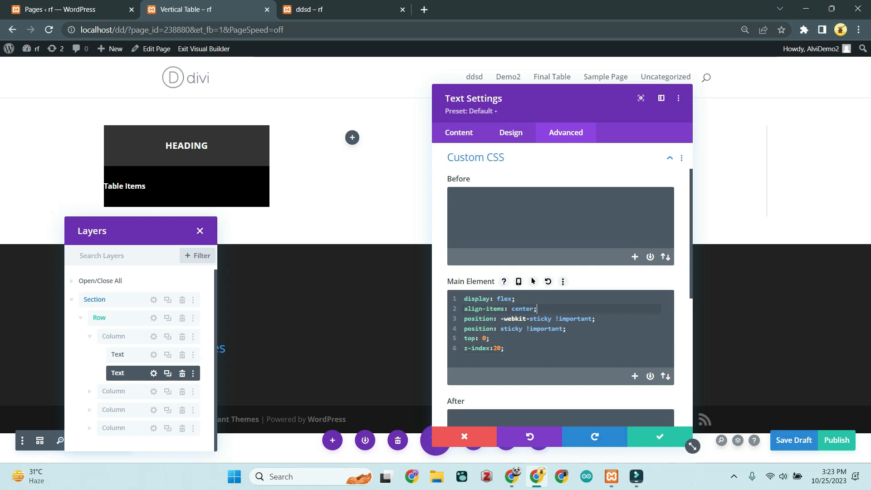
pyautogui.press('Return')
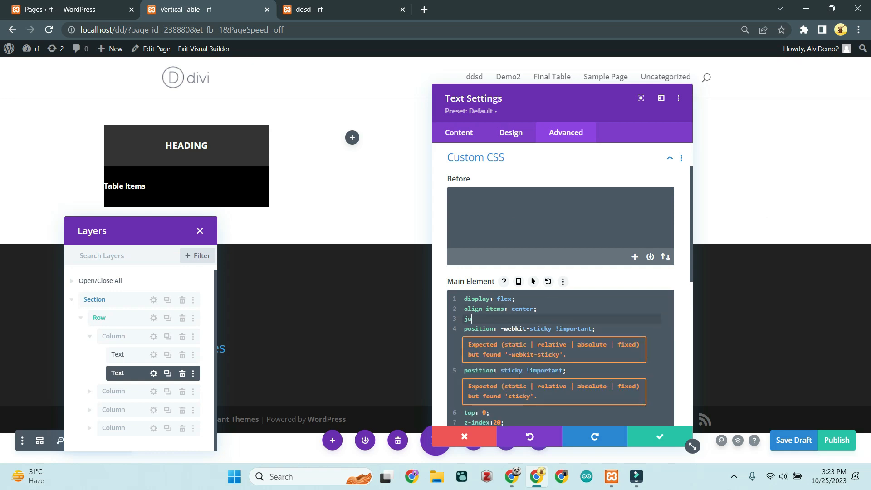
pyautogui.write('just')
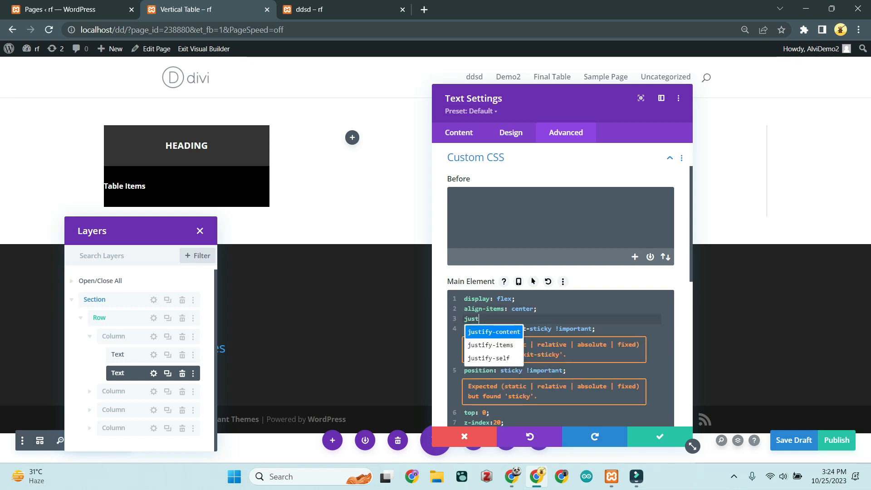
pyautogui.press('Return')
pyautogui.write(': center;')
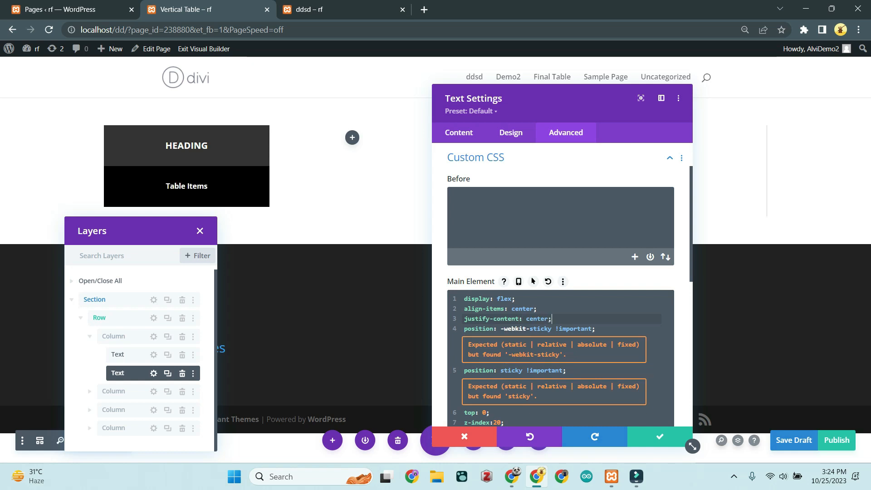
pyautogui.click(657, 436)
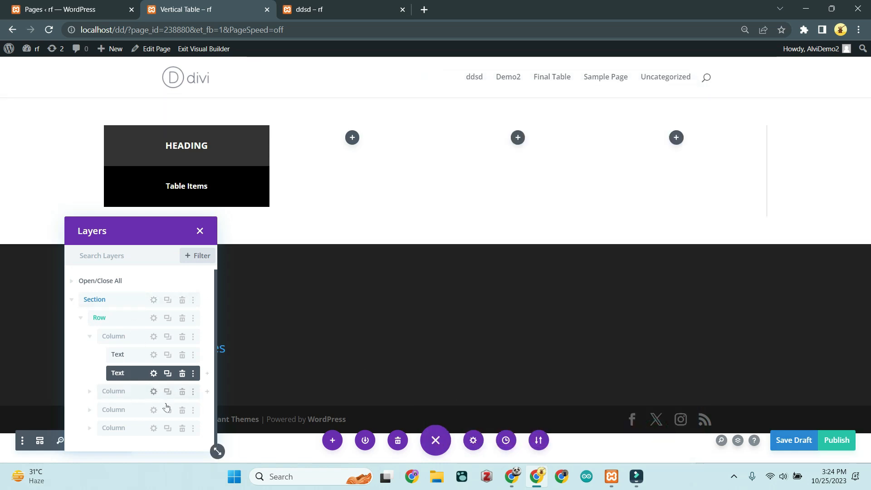
# Step: Delete the sticky position, top and z-index lines from Table Items' Main Element CSS and save
pyautogui.moveTo(151, 232); pyautogui.dragTo(538, 162)
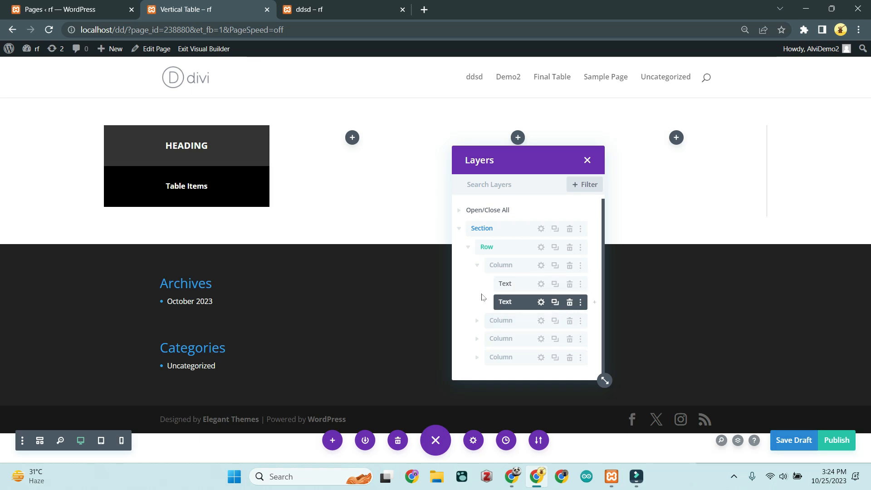
pyautogui.click(541, 302)
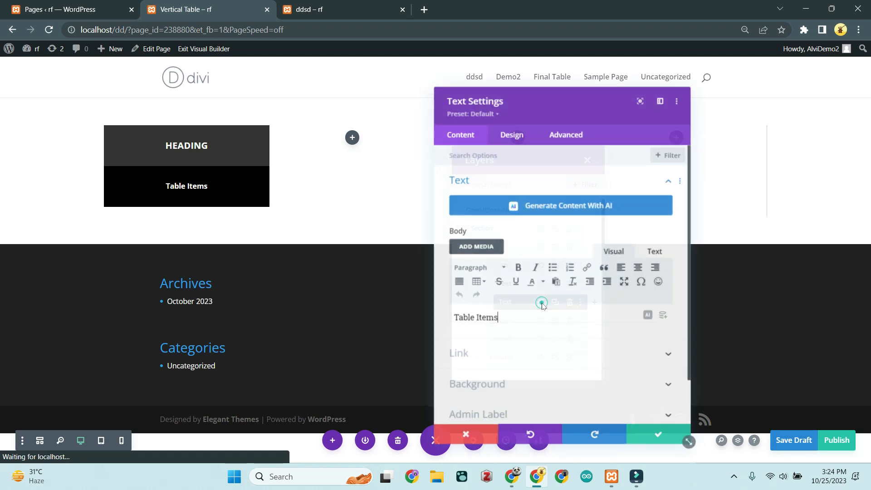
pyautogui.click(559, 133)
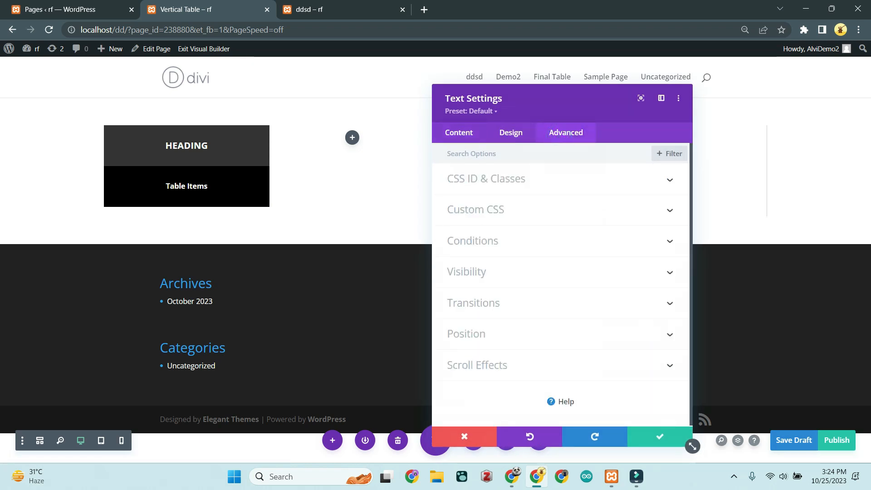
pyautogui.click(496, 209)
pyautogui.scroll(-2, 496, 209)
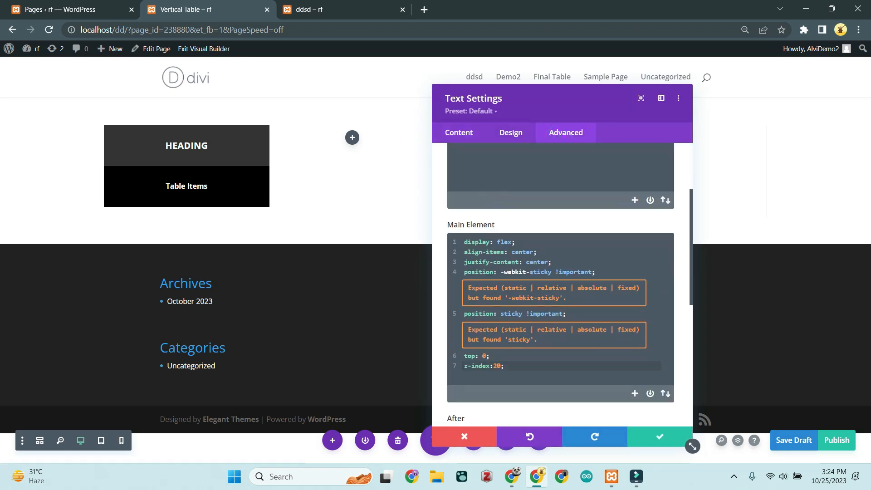
pyautogui.moveTo(511, 365); pyautogui.dragTo(458, 273)
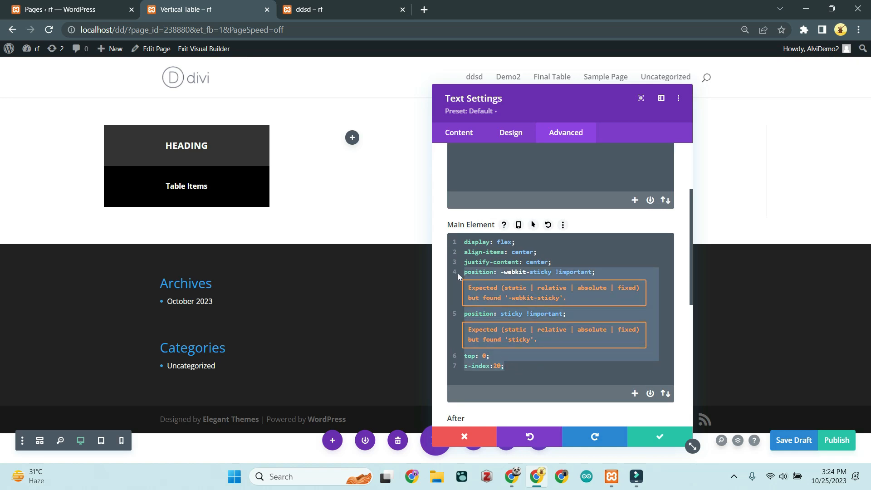
pyautogui.press('BackSpace')
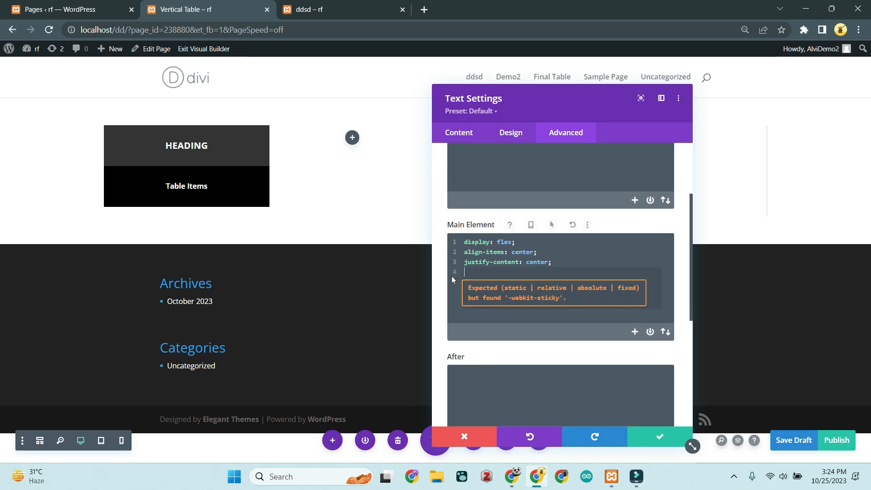
pyautogui.click(661, 437)
pyautogui.moveTo(149, 148)
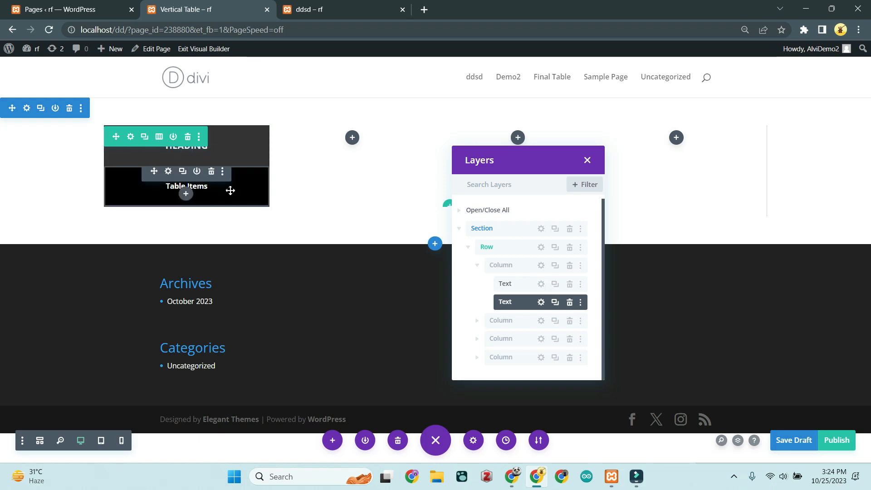
# Step: Duplicate the Table Items module to six rows and delete the accidentally added fifth column
pyautogui.click(555, 302)
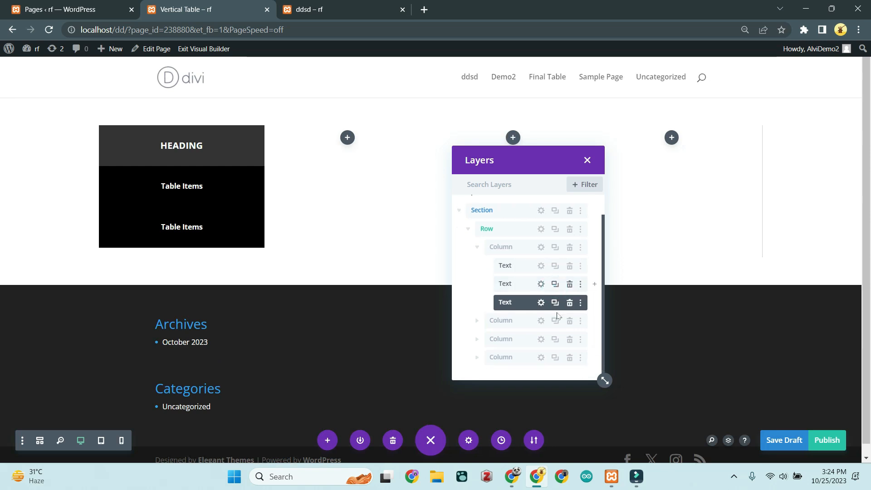
pyautogui.click(555, 303)
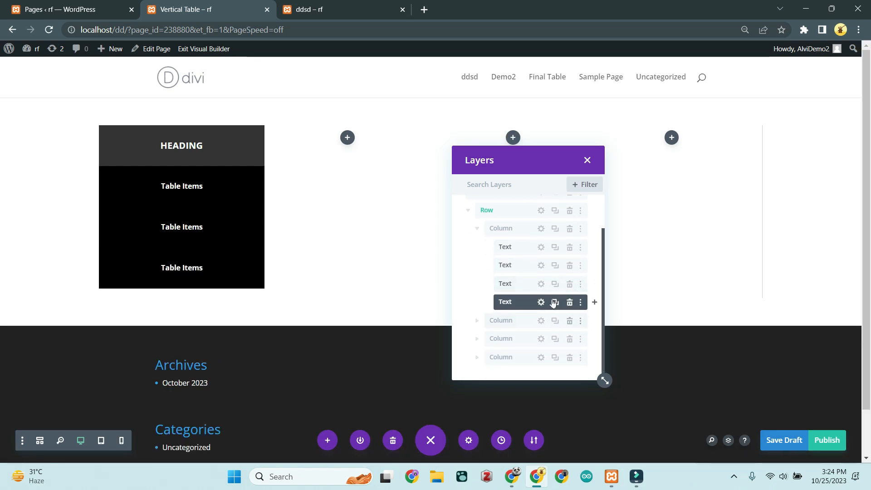
pyautogui.click(554, 304)
pyautogui.click(555, 321)
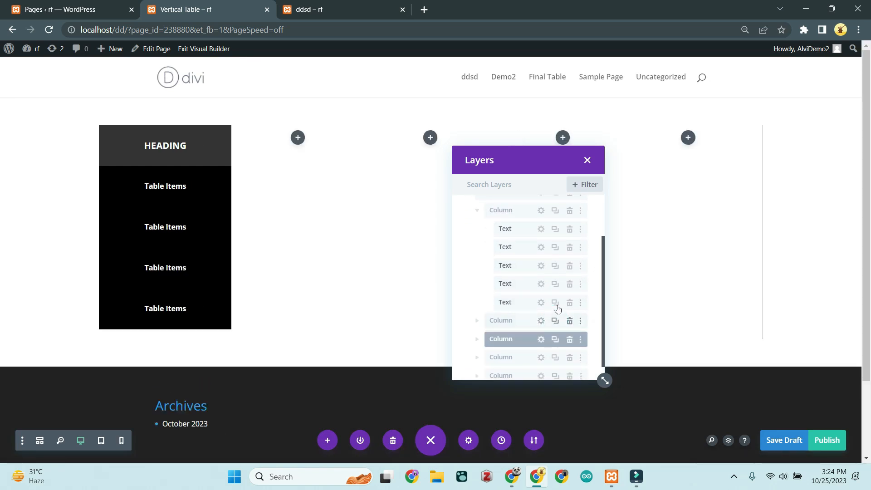
pyautogui.click(555, 284)
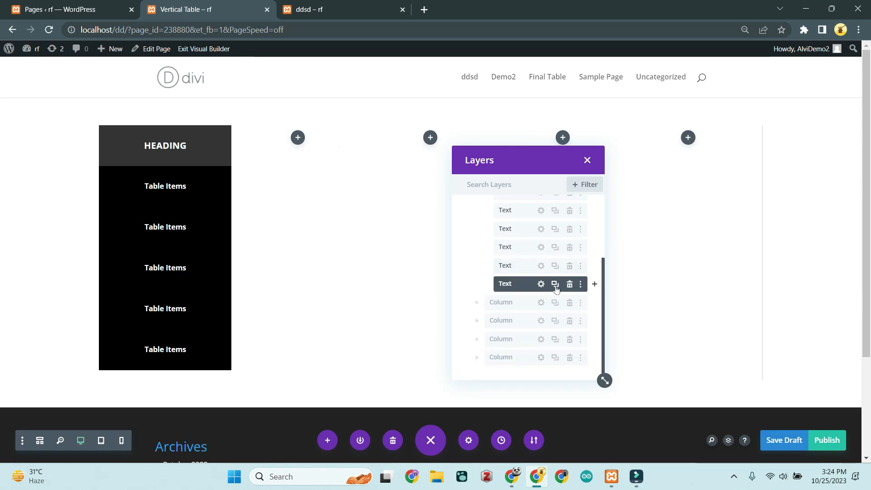
pyautogui.click(555, 285)
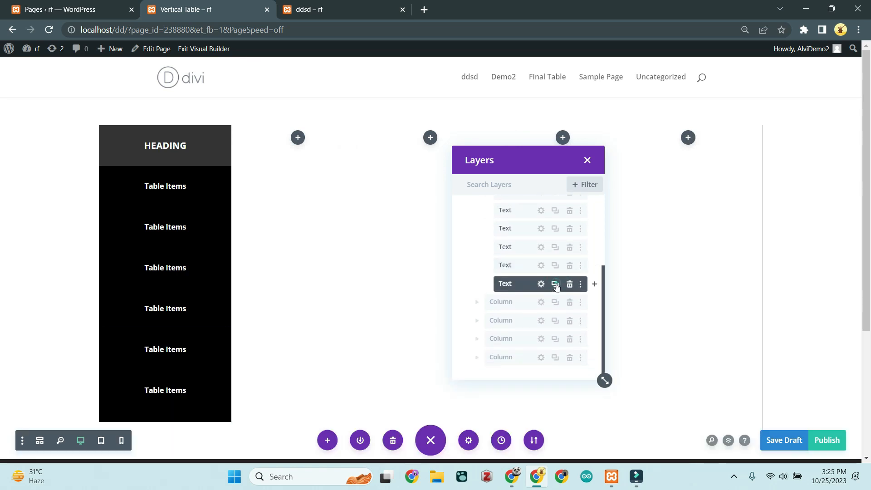
pyautogui.click(555, 284)
pyautogui.click(555, 284)
pyautogui.click(555, 285)
pyautogui.click(570, 303)
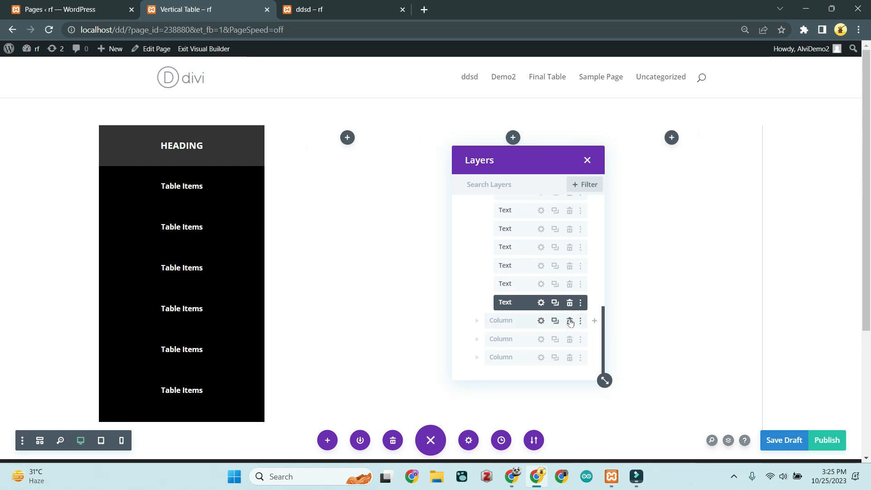
# Step: Delete the three empty columns, then collapse and duplicate the filled column to make four
pyautogui.click(570, 321)
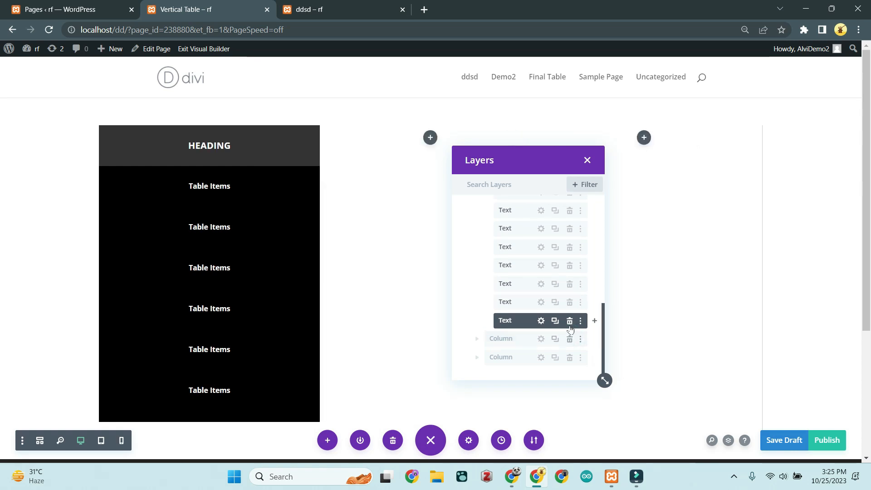
pyautogui.click(569, 339)
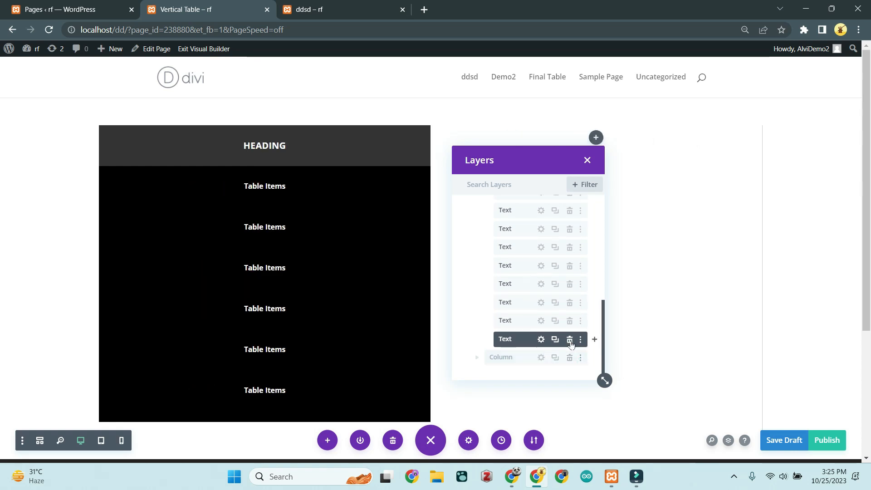
pyautogui.click(570, 357)
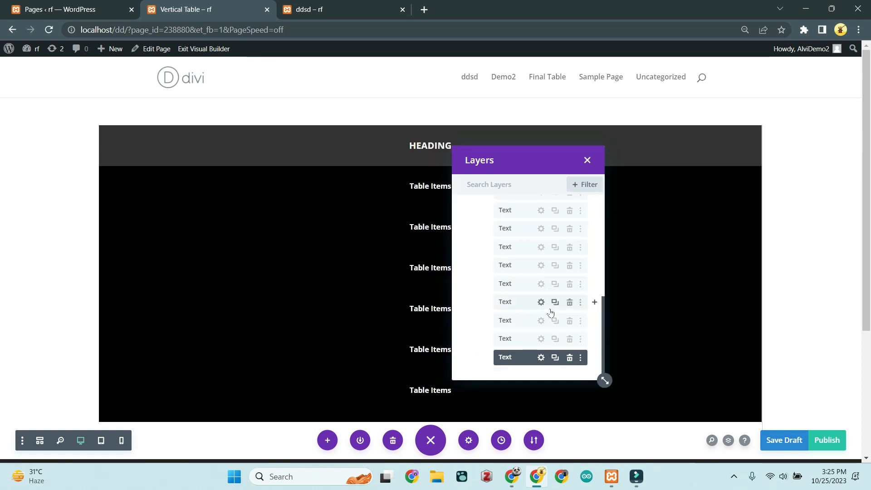
pyautogui.scroll(5, 550, 311)
pyautogui.click(477, 272)
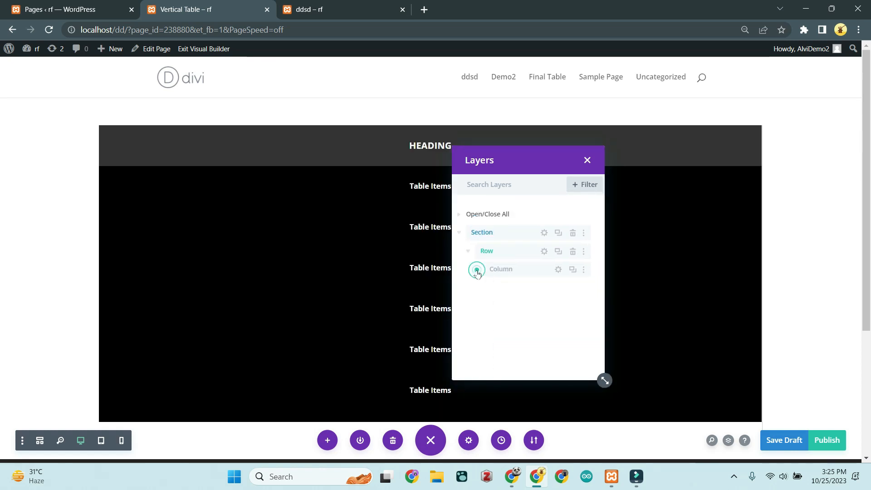
pyautogui.click(573, 270)
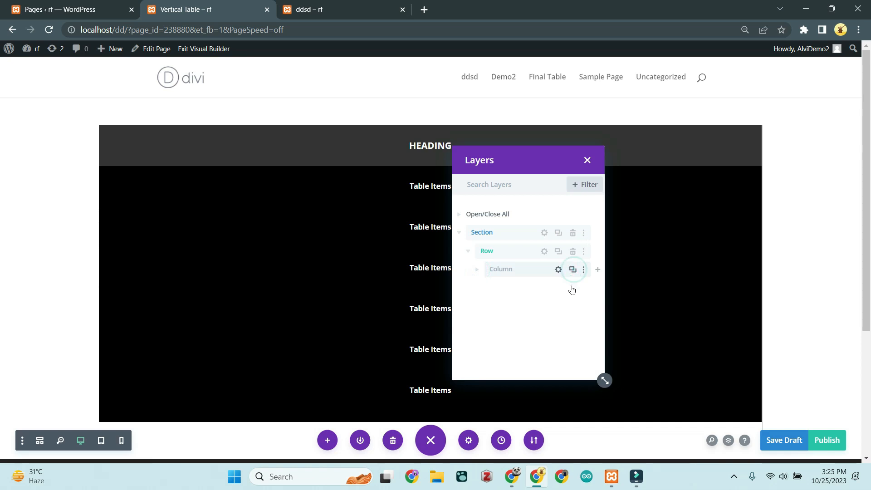
pyautogui.click(558, 288)
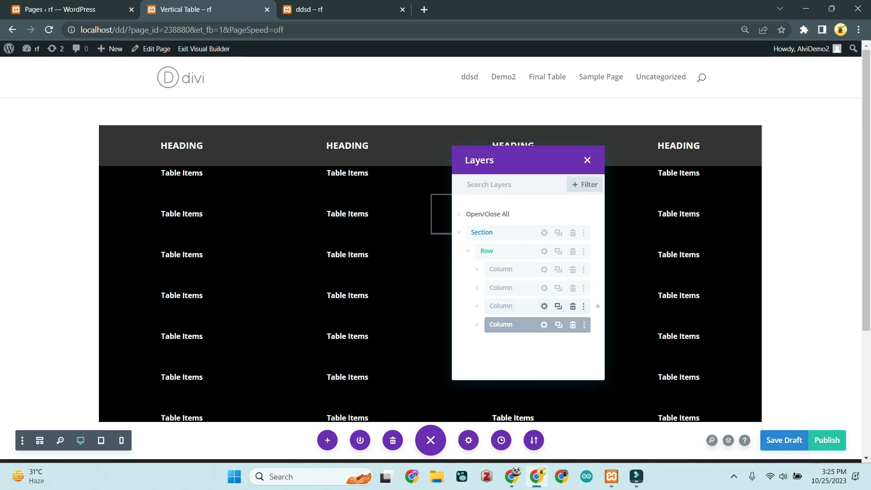
# Step: Close the Layers panel and scroll through the four-column table to check the fixed heading row
pyautogui.scroll(1, 327, 217)
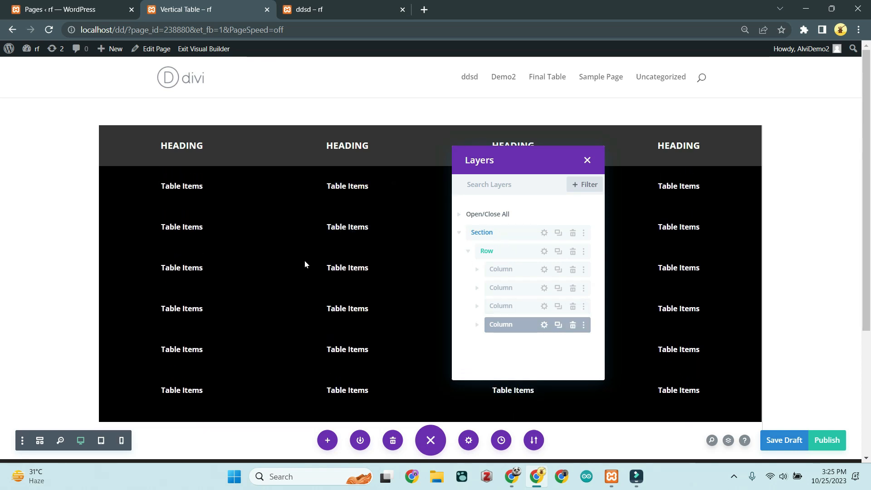
pyautogui.scroll(1, 318, 254)
pyautogui.scroll(-1, 328, 249)
pyautogui.scroll(1, 332, 254)
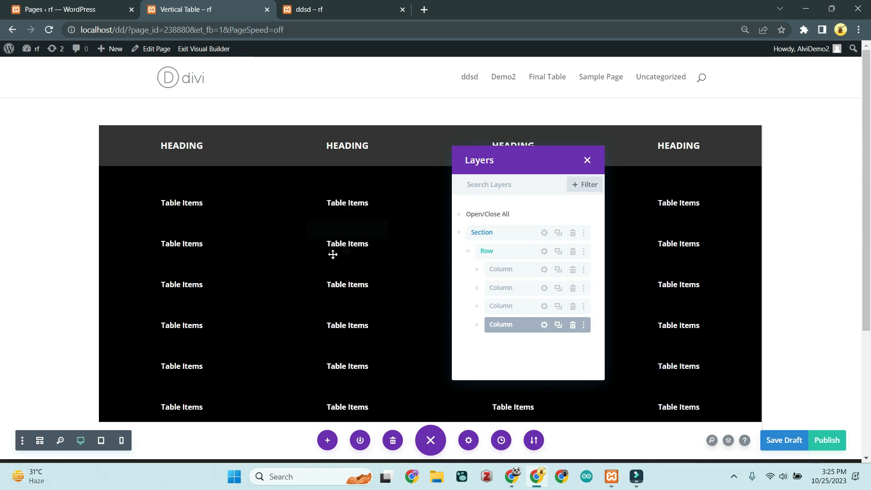
pyautogui.scroll(-1, 333, 257)
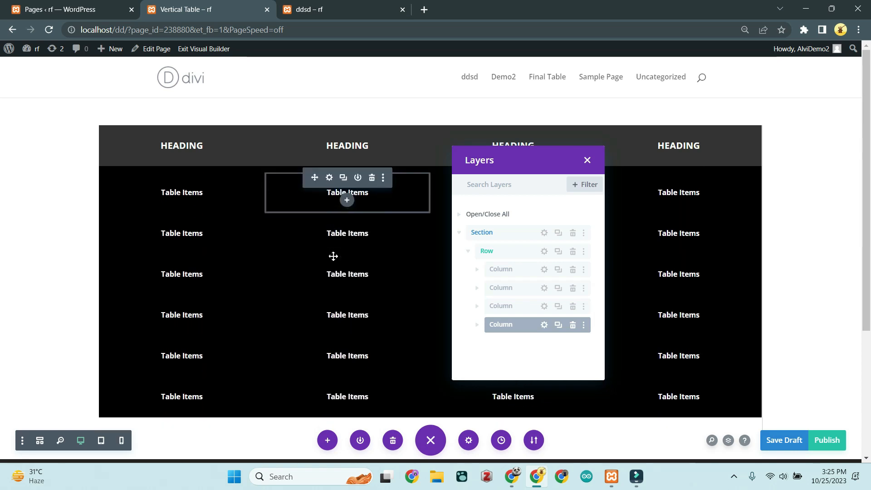
pyautogui.scroll(1, 332, 256)
pyautogui.scroll(-1, 333, 256)
pyautogui.scroll(1, 333, 256)
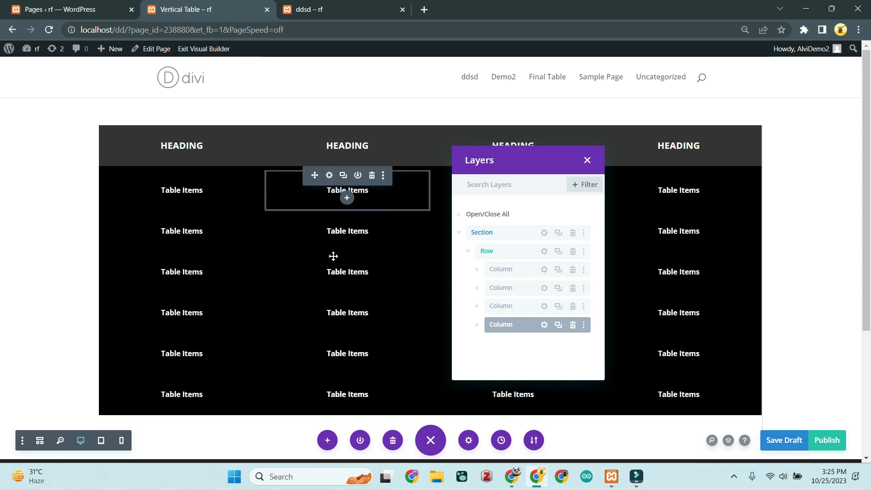
pyautogui.click(587, 161)
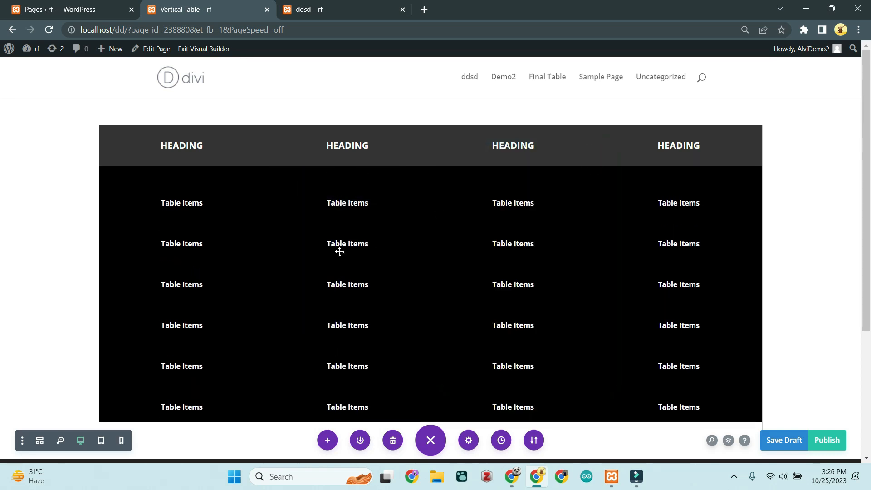
pyautogui.scroll(-2, 339, 252)
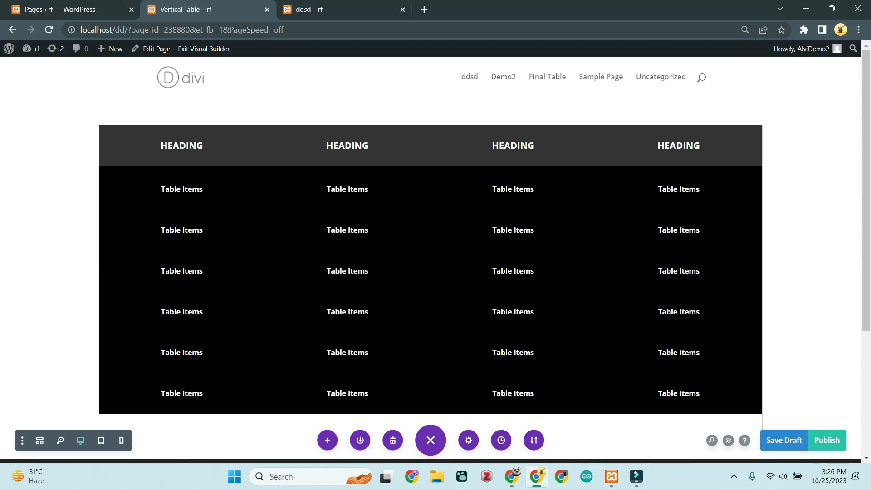
pyautogui.scroll(2, 341, 255)
pyautogui.scroll(-1, 341, 256)
pyautogui.scroll(-2, 342, 256)
pyautogui.scroll(1, 343, 255)
pyautogui.scroll(1, 344, 255)
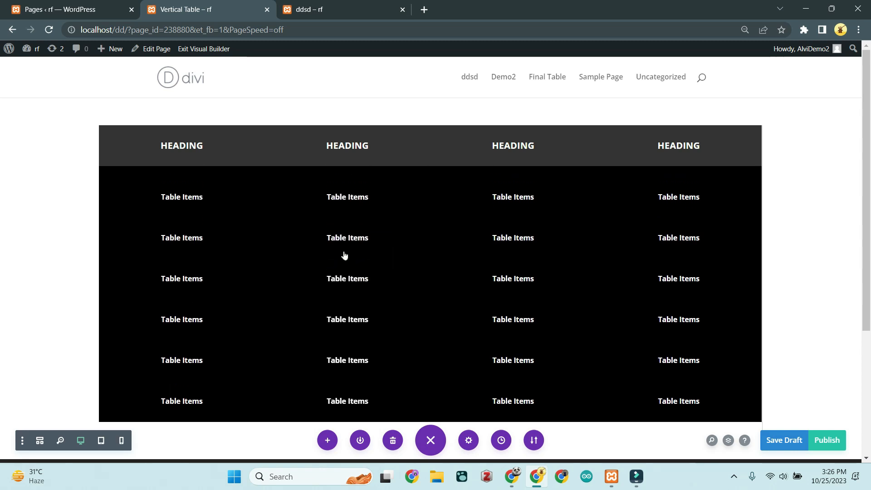
pyautogui.click(733, 476)
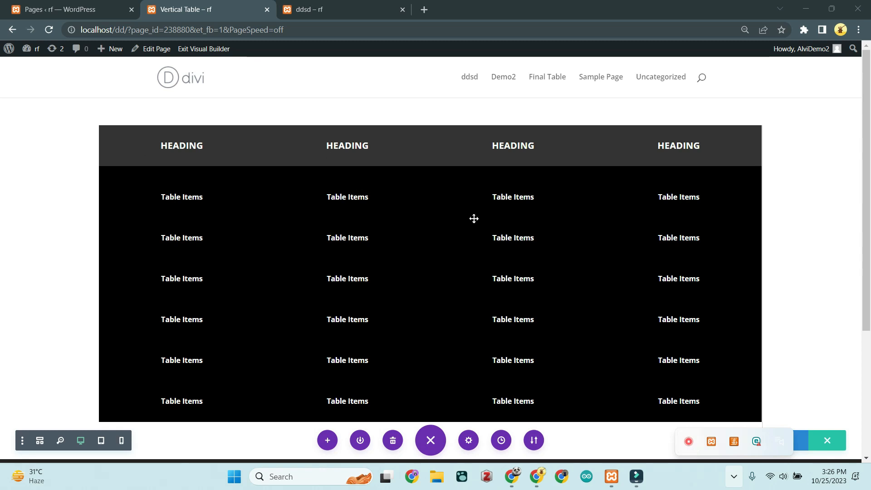
pyautogui.scroll(-1, 537, 262)
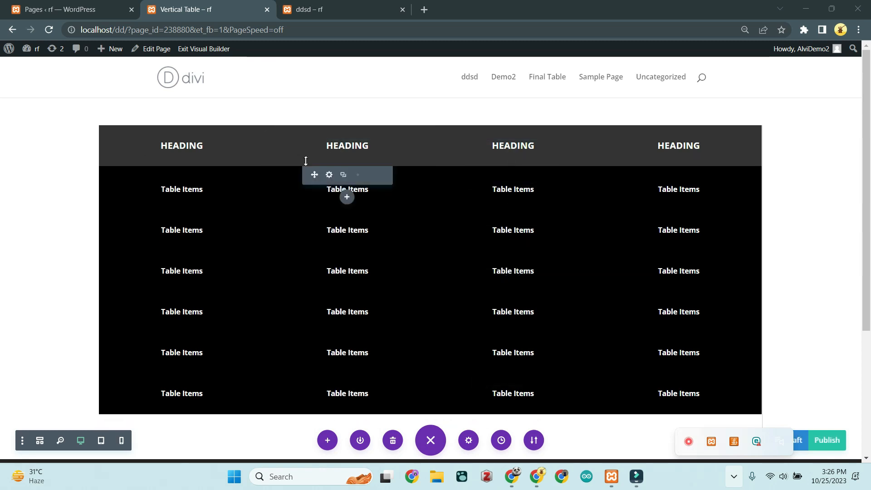